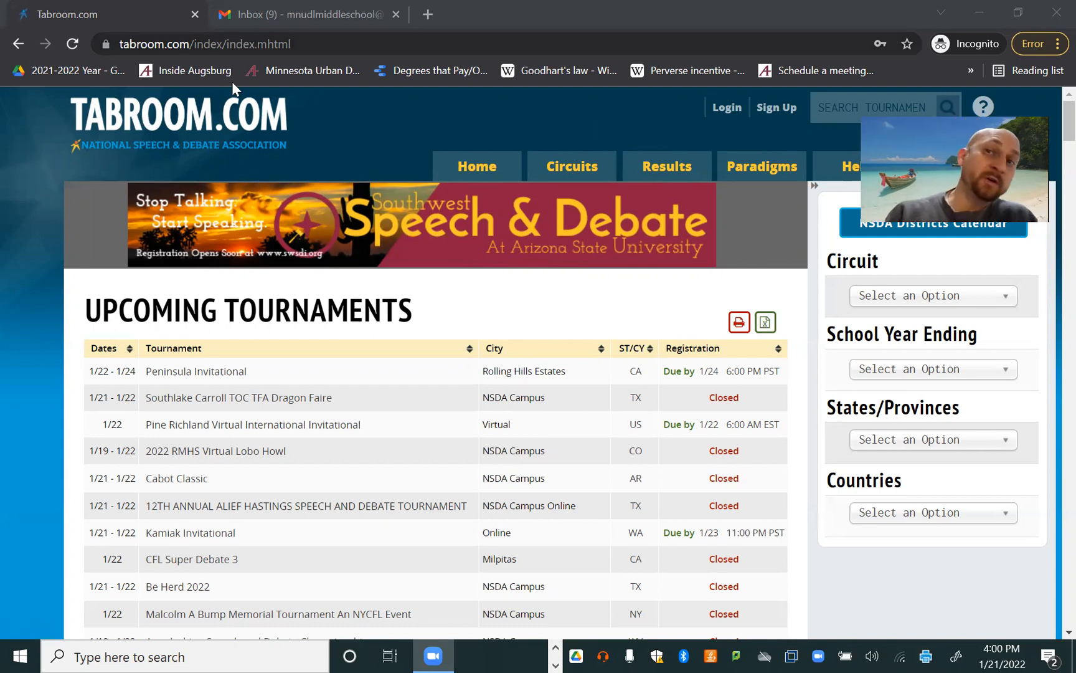
- Go to tabroom.com and open the sign-up page for a new account
key(ctrl+l)
text(tabroom)
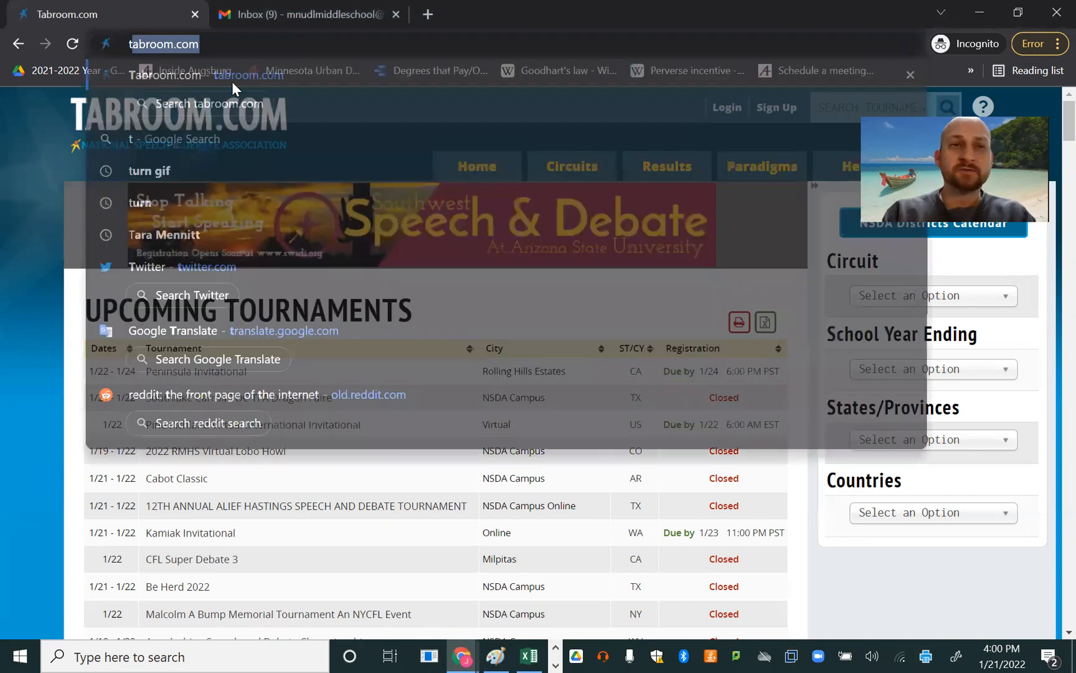
text(.com)
click(232, 81)
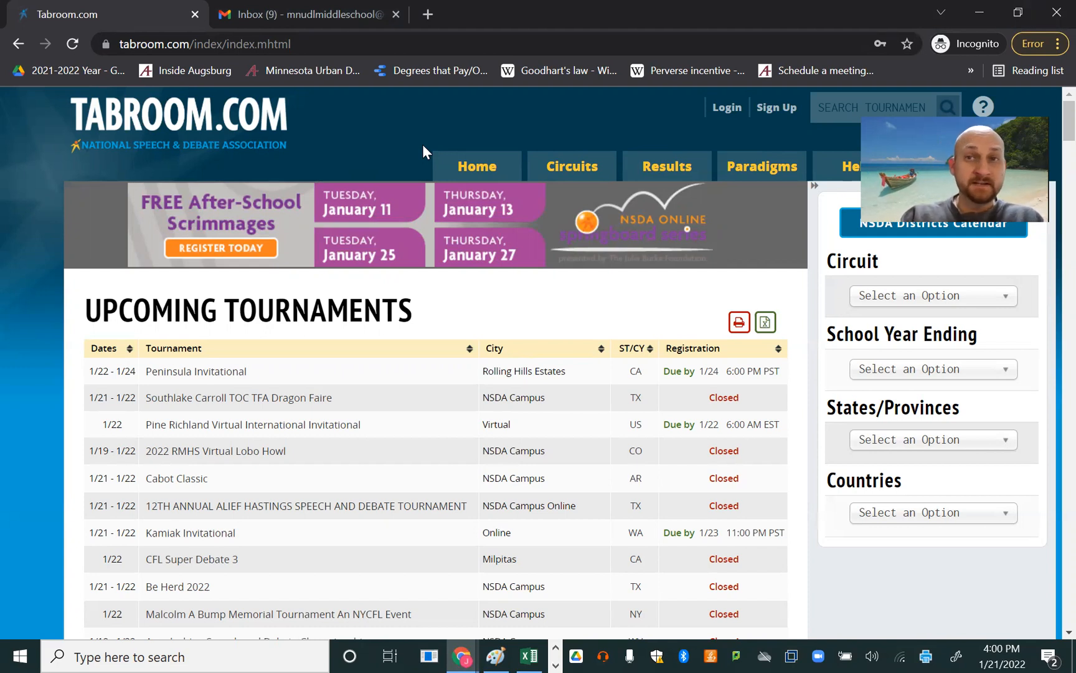
click(782, 115)
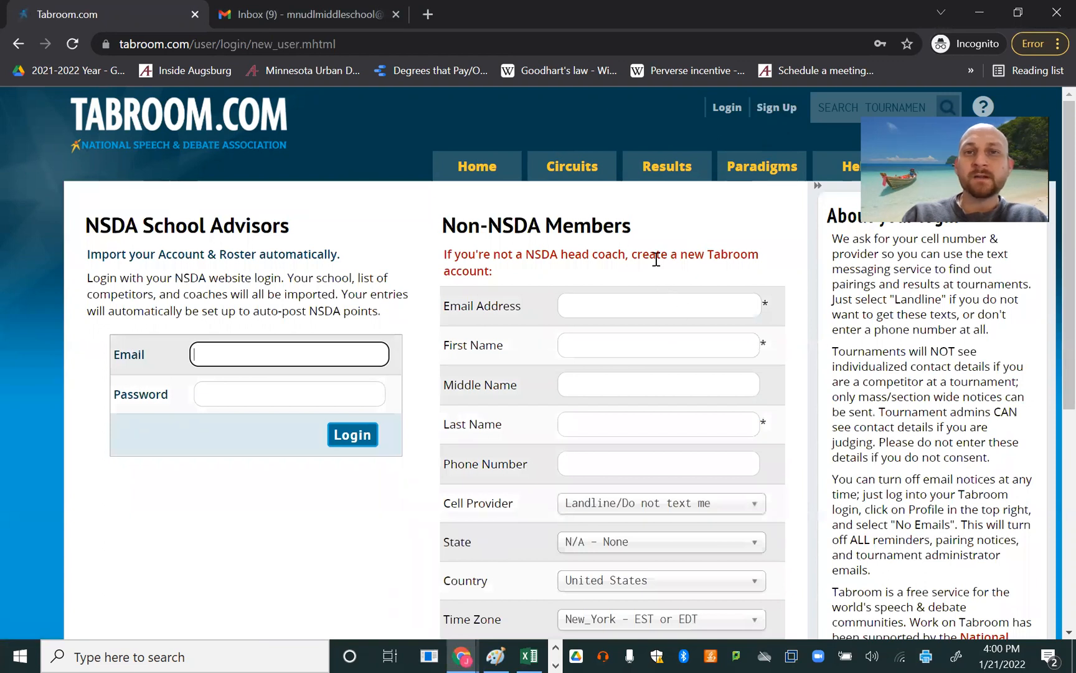
- Enter the account holder's email address in the Non-NSDA Members form
scroll(614, 282, down, 3)
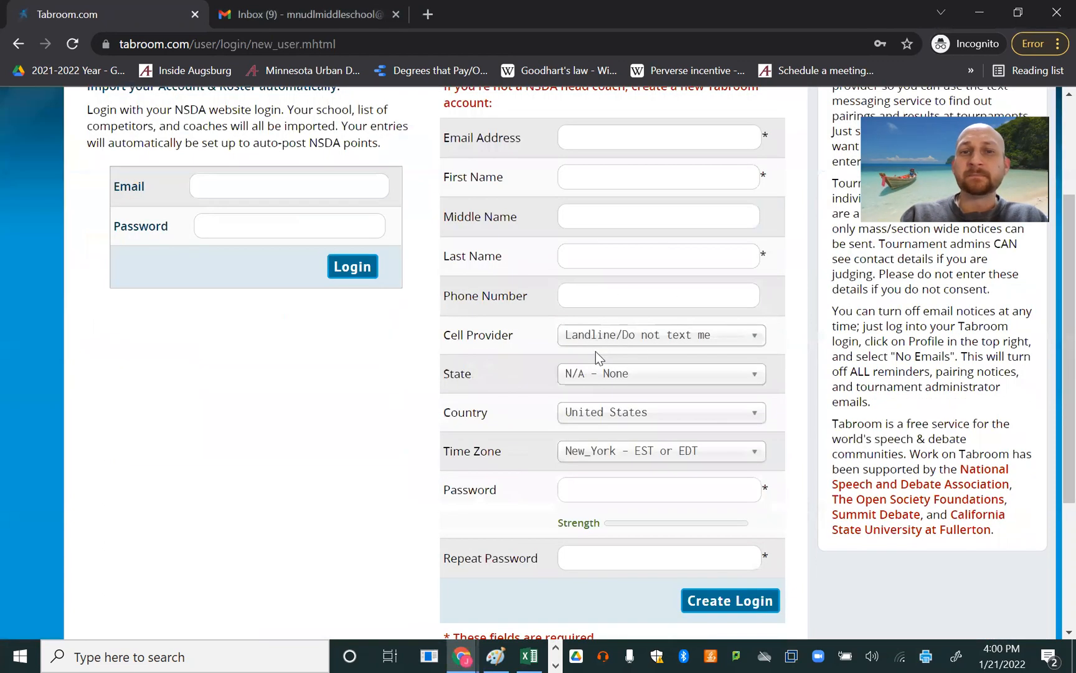
scroll(487, 297, up, 3)
click(618, 306)
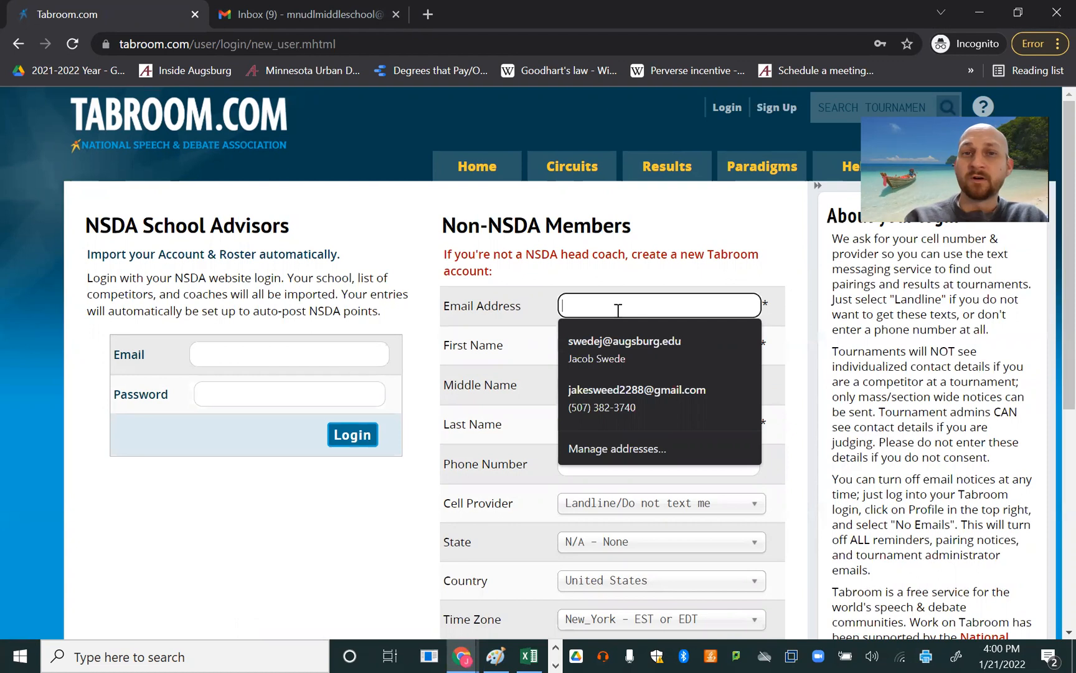
text(midd)
key(BackSpace)
key(BackSpace)
key(BackSpace)
key(Tab)
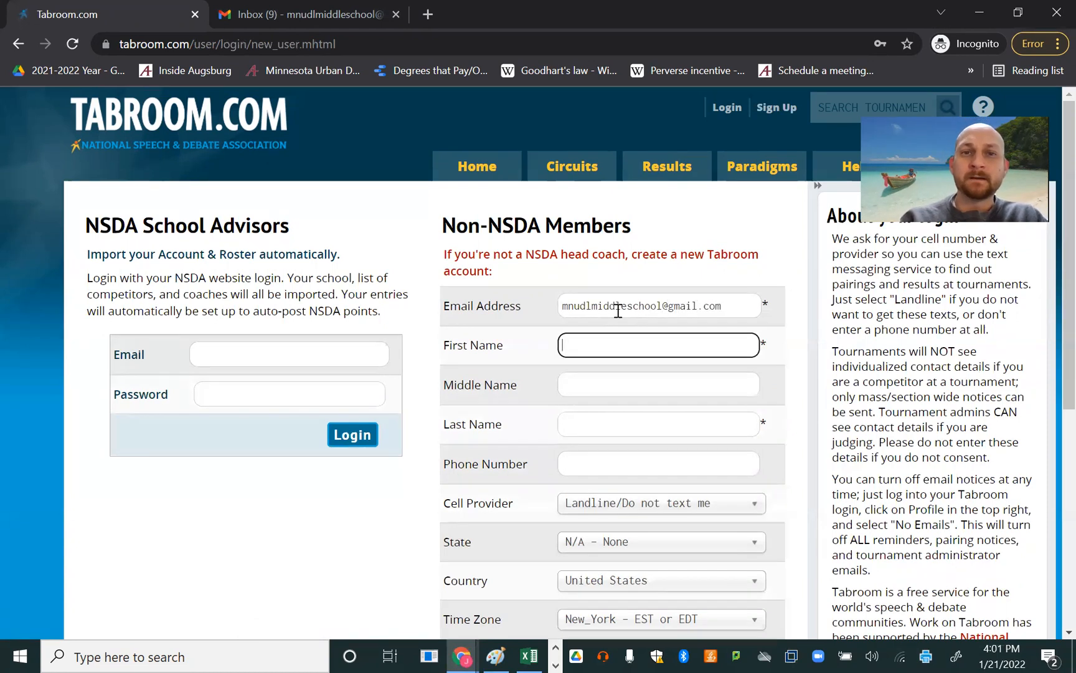
- Fill in Test as the first name and Account as the last name, leaving the middle name blank
text(Test)
key(Tab)
text(A)
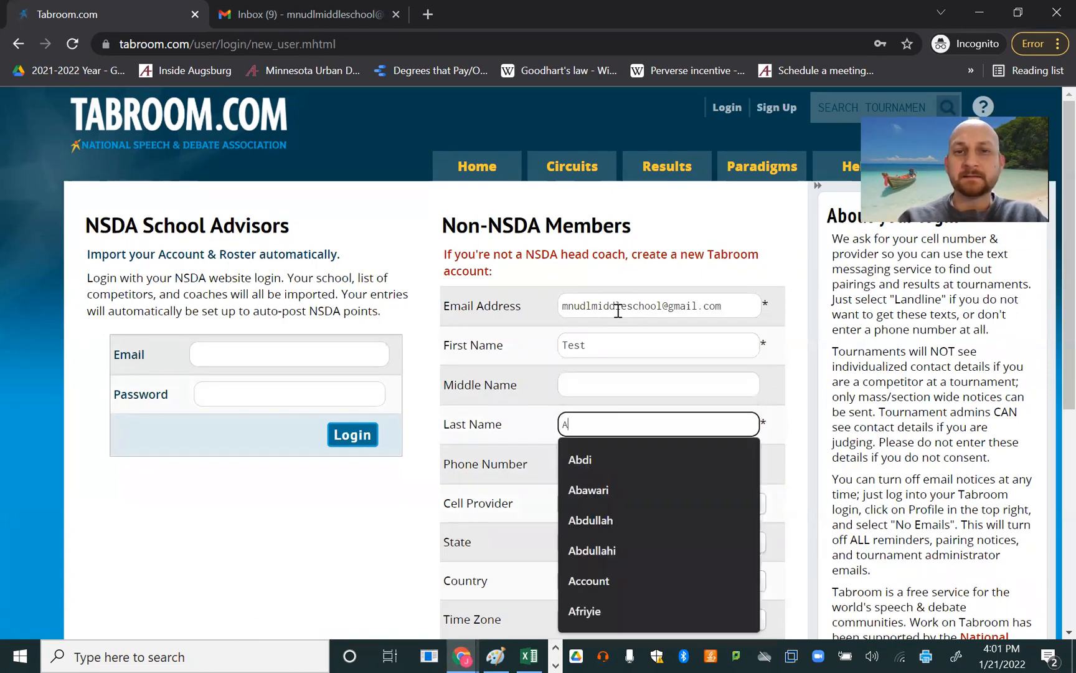
text(ccount)
- Enter the account holder's phone number in the registration form
scroll(522, 319, down, 1)
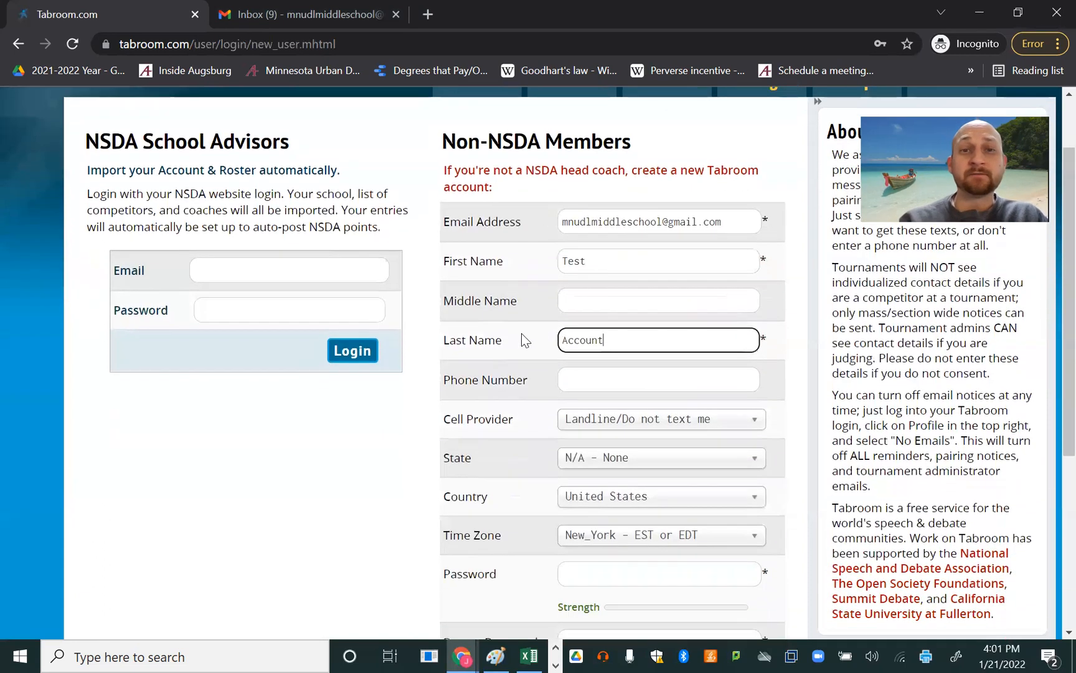
key(Tab)
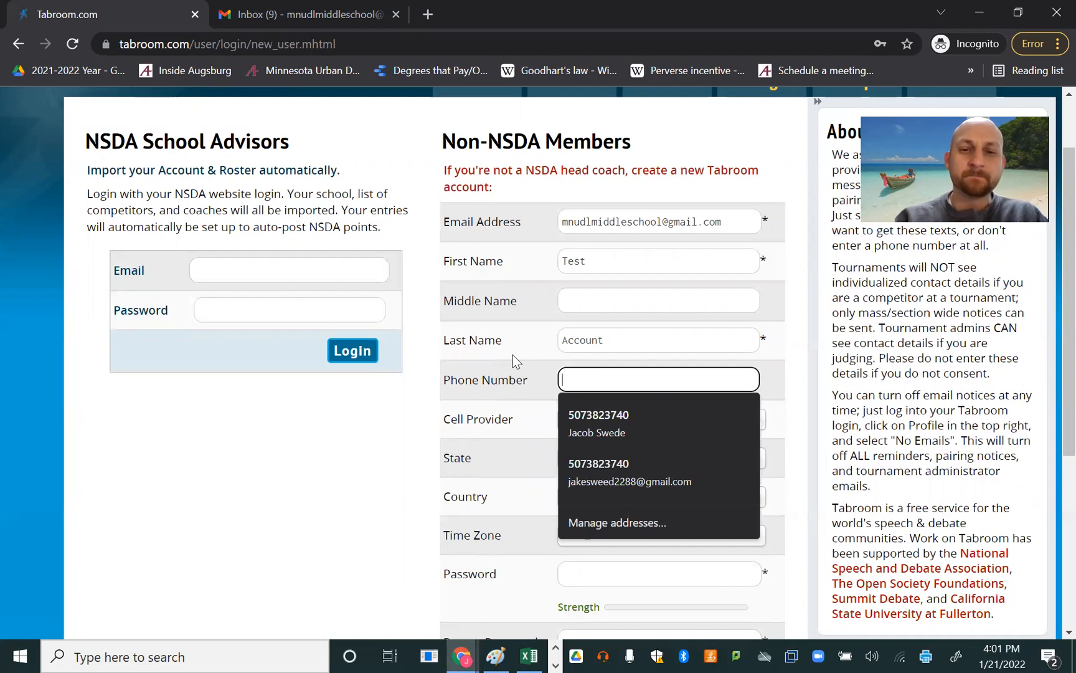
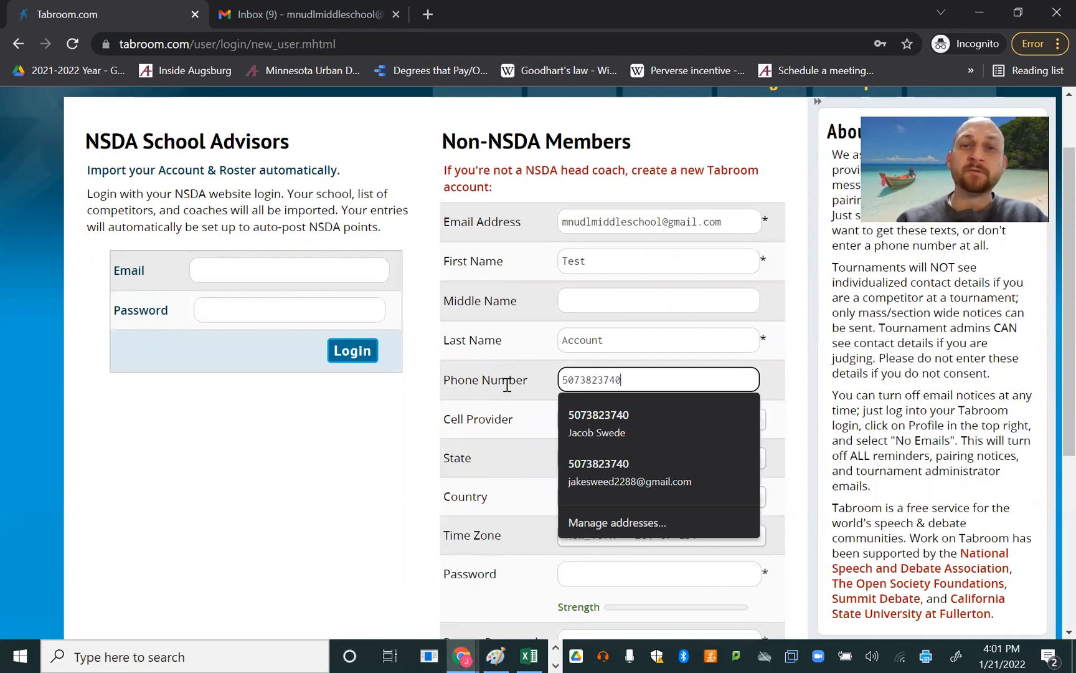
click(507, 384)
- Set the state to Minnesota and the time zone to Chicago - CST or CDT
scroll(533, 372, down, 2)
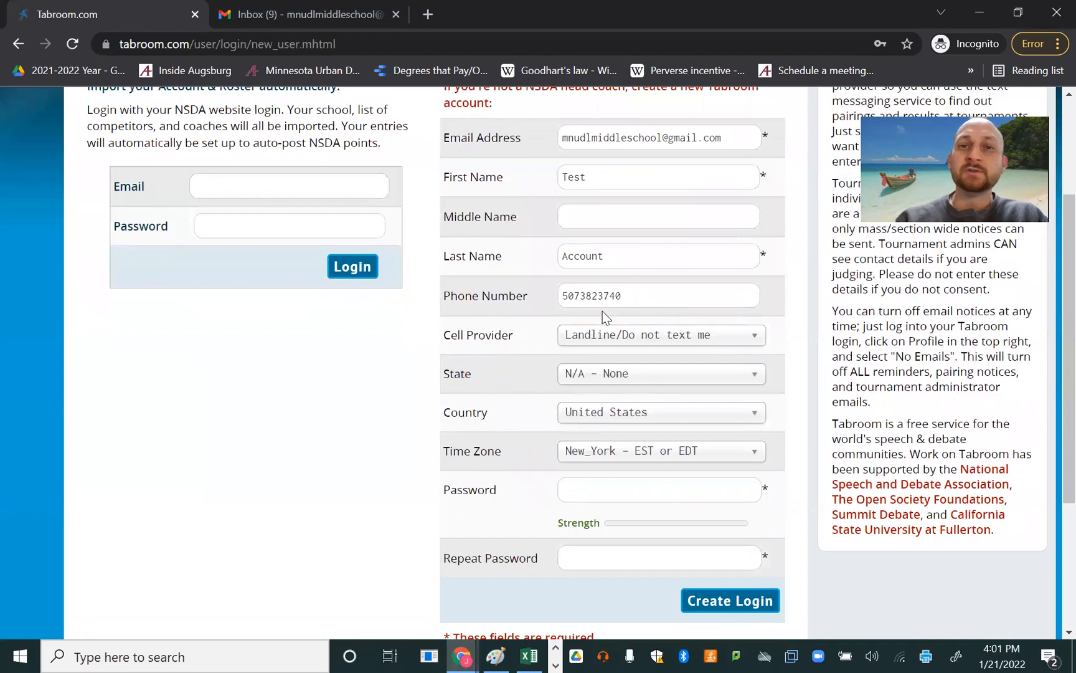
click(628, 380)
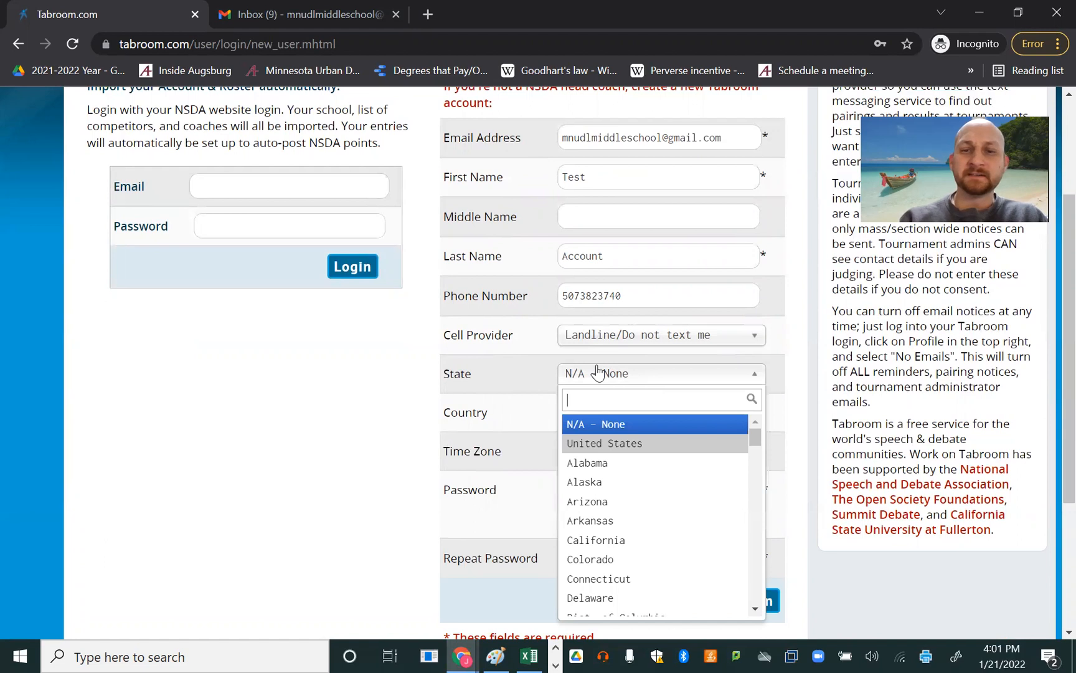
text(minn)
key(Return)
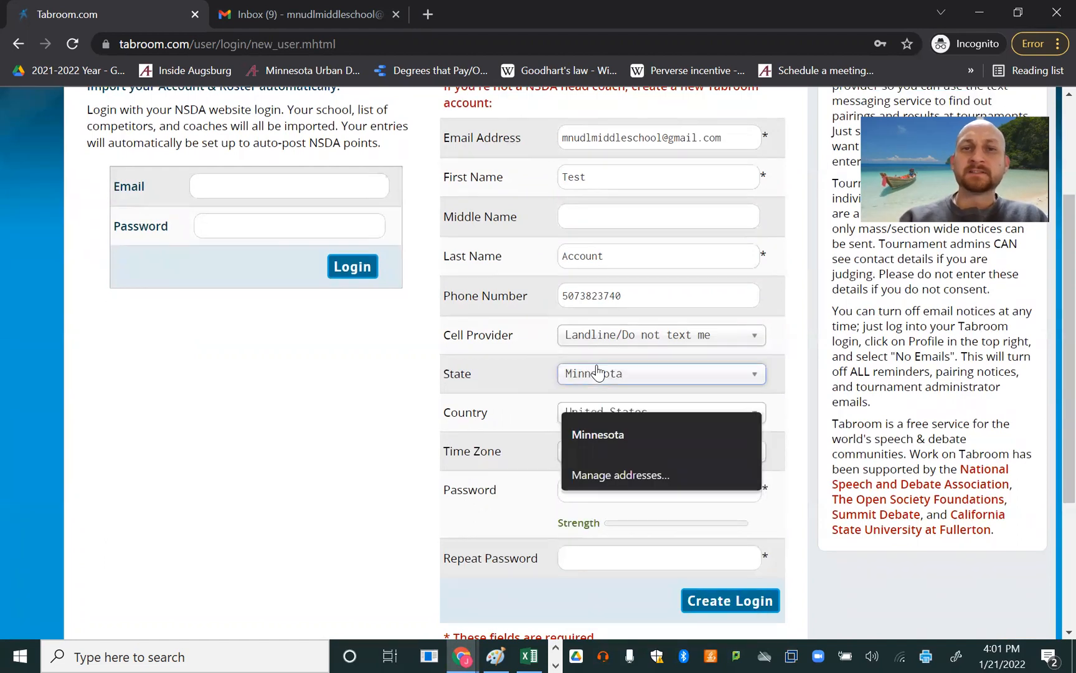
scroll(511, 369, down, 1)
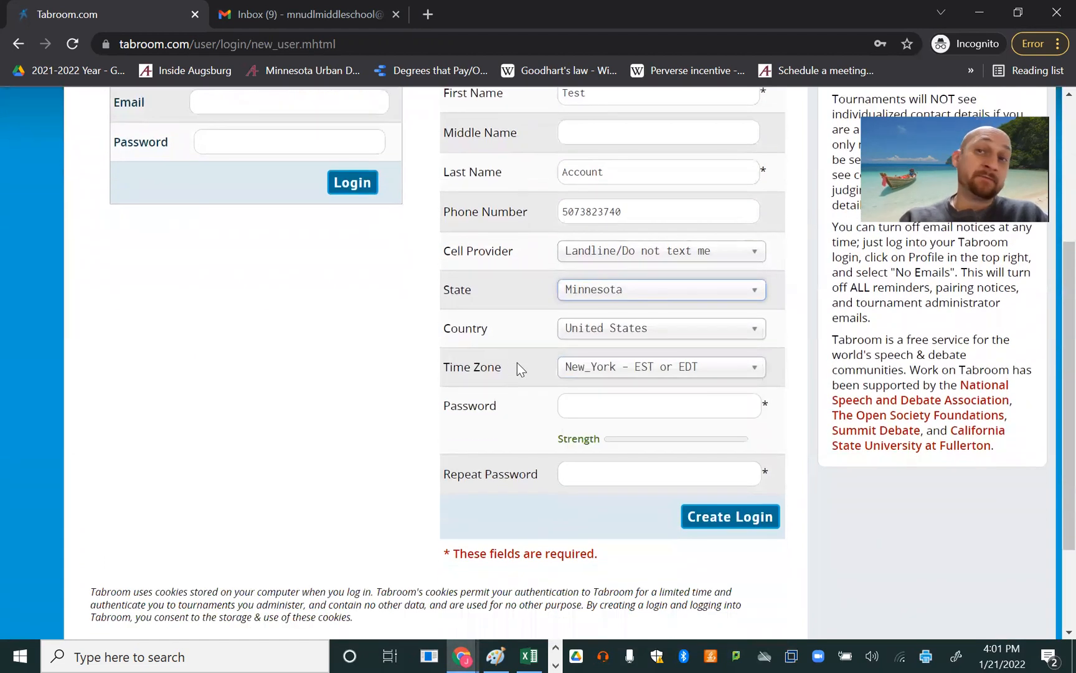
click(601, 378)
text(chi)
key(Return)
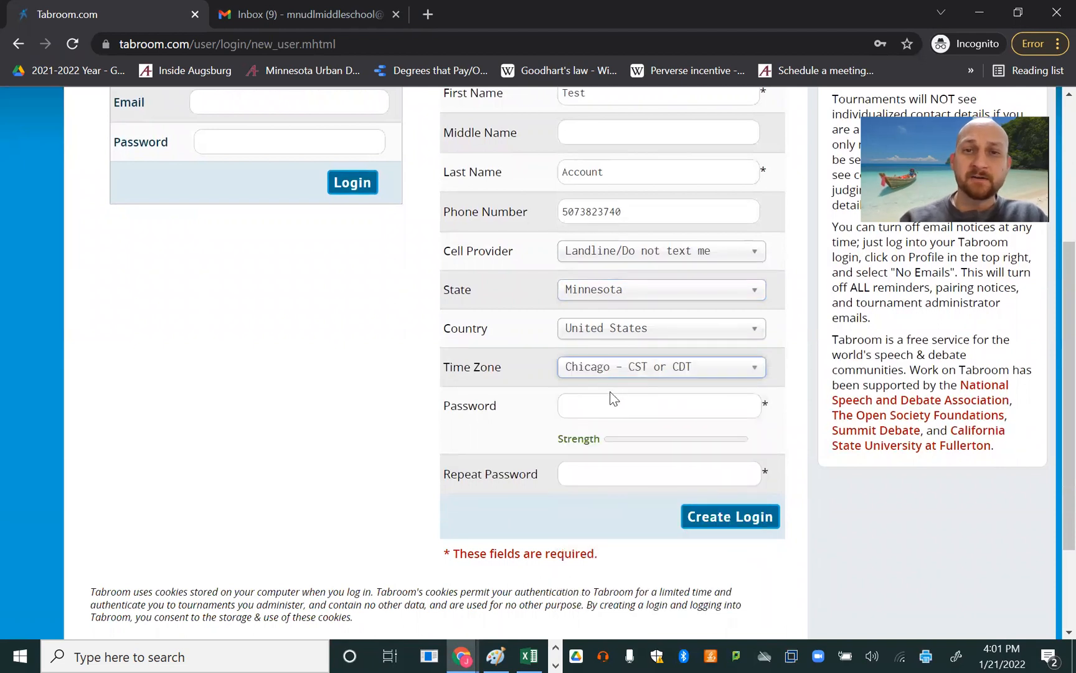
- Paste the account password into the Password and Repeat Password fields and create the login
click(605, 404)
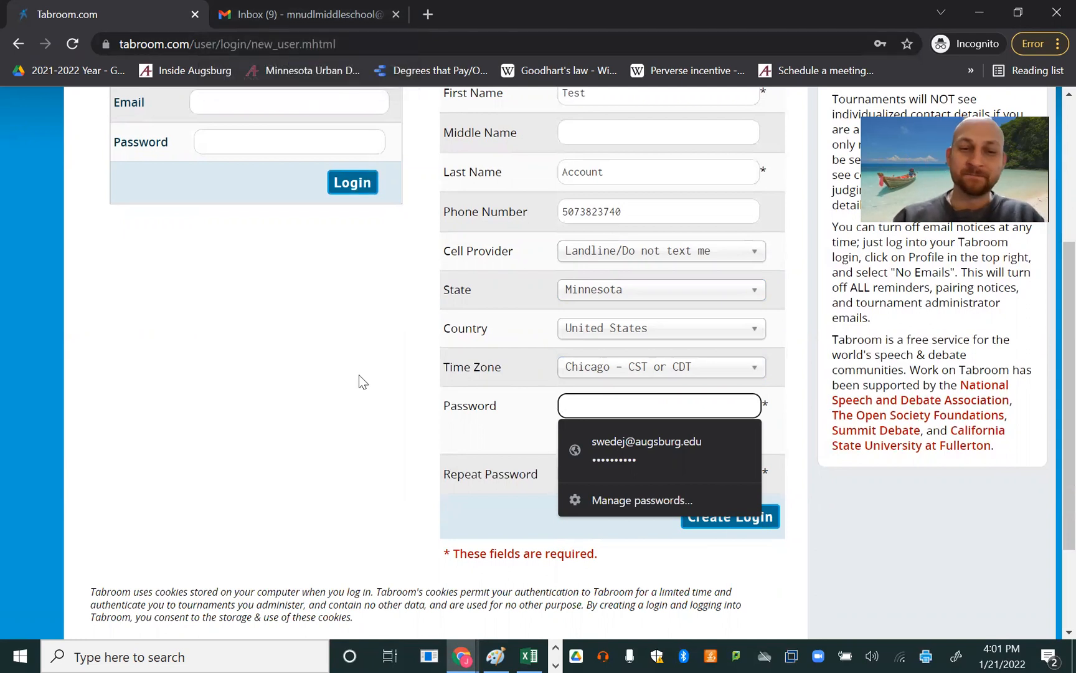
key(ctrl+v)
click(588, 473)
key(ctrl+v)
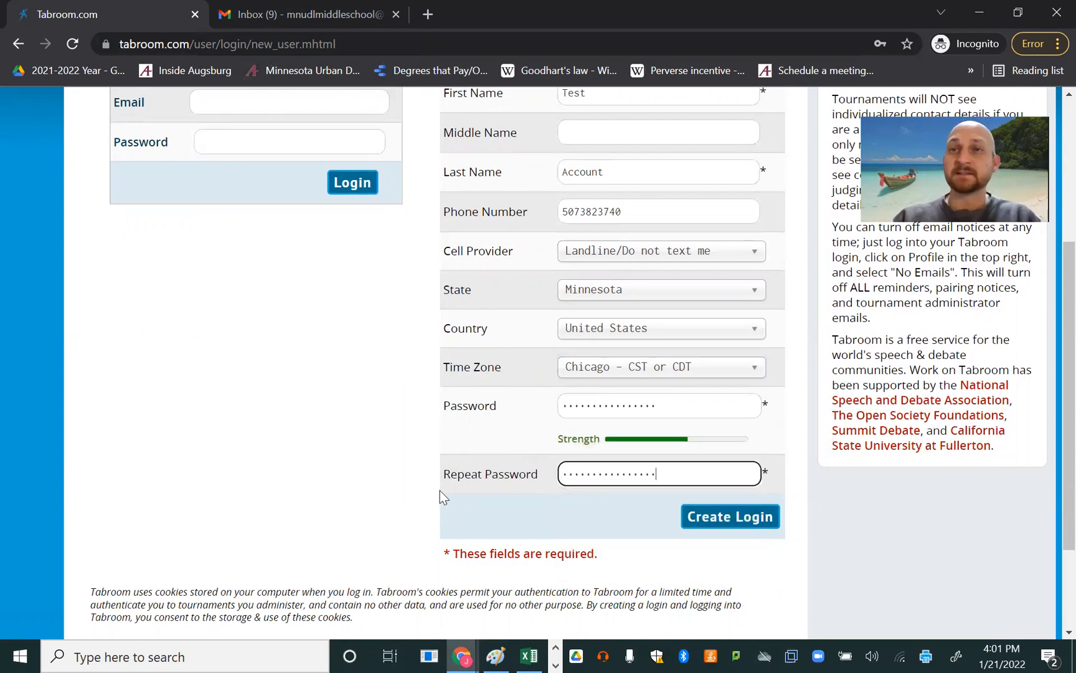
click(746, 527)
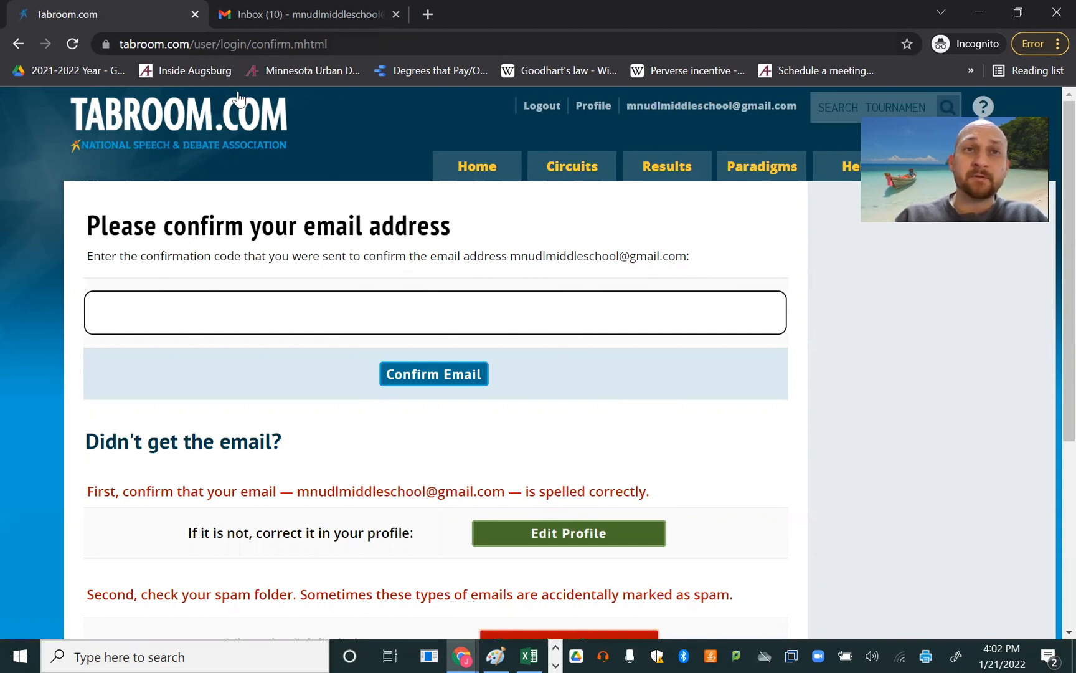
- Switch to the Gmail inbox, open the Tabroom.com email confirmation message, and copy the newest confirmation code
click(249, 14)
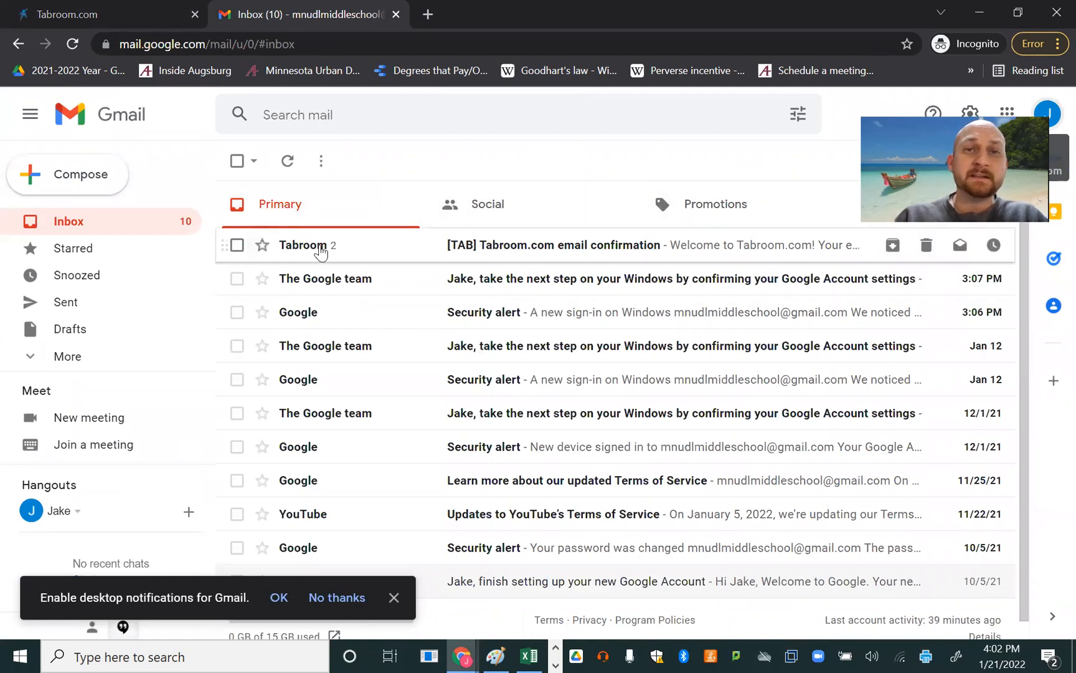
click(518, 255)
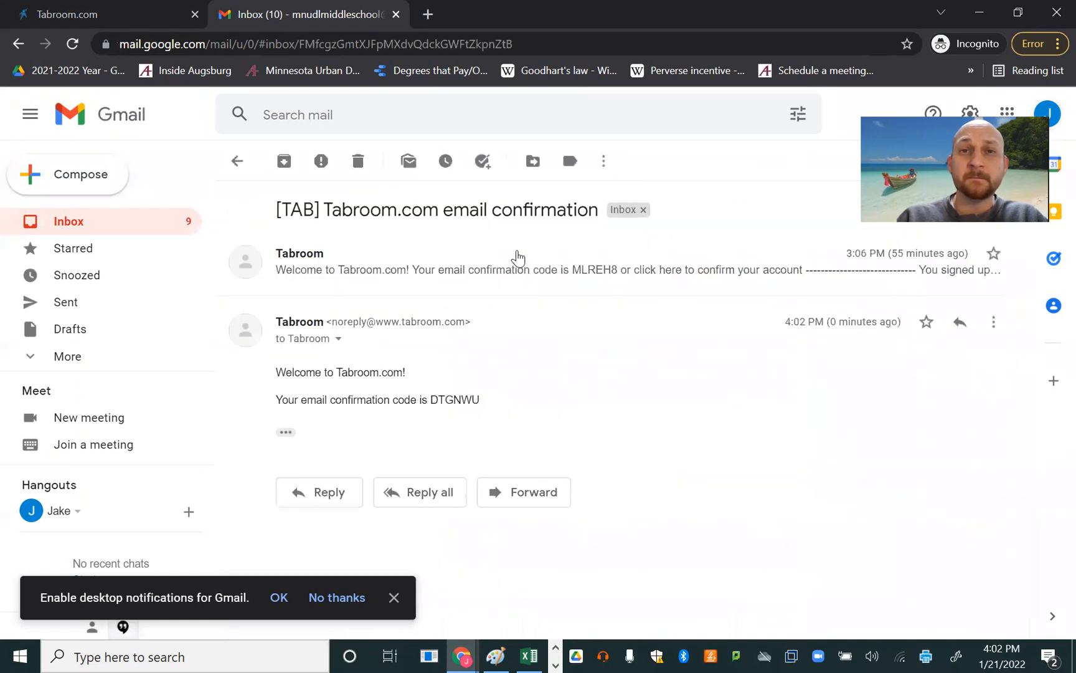
double_click(456, 399)
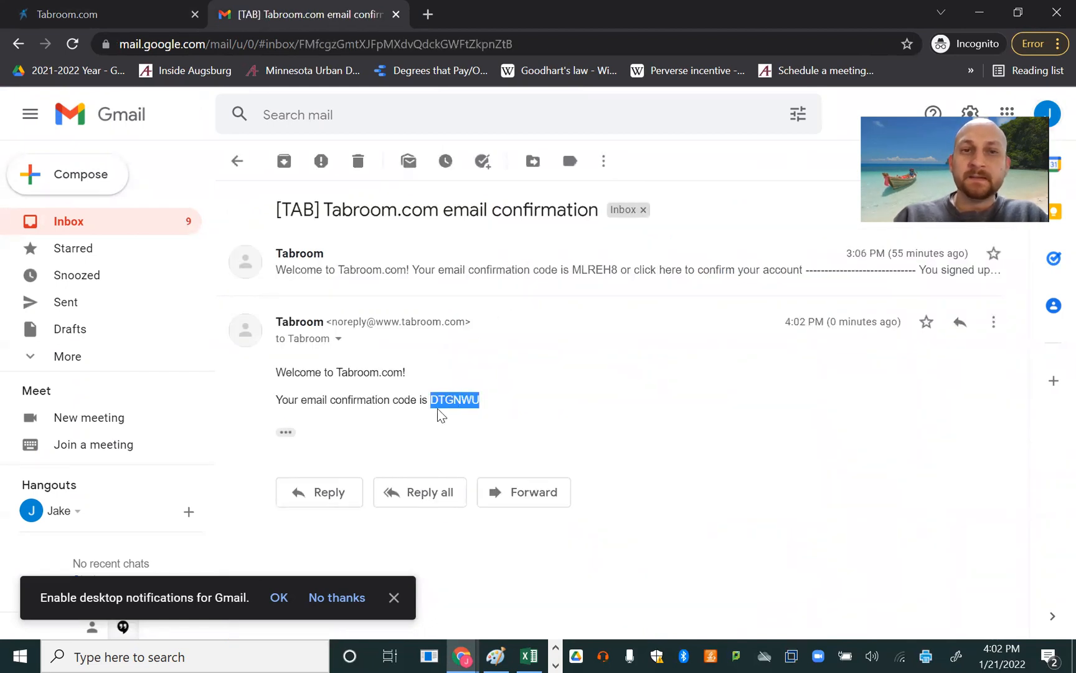
click(406, 407)
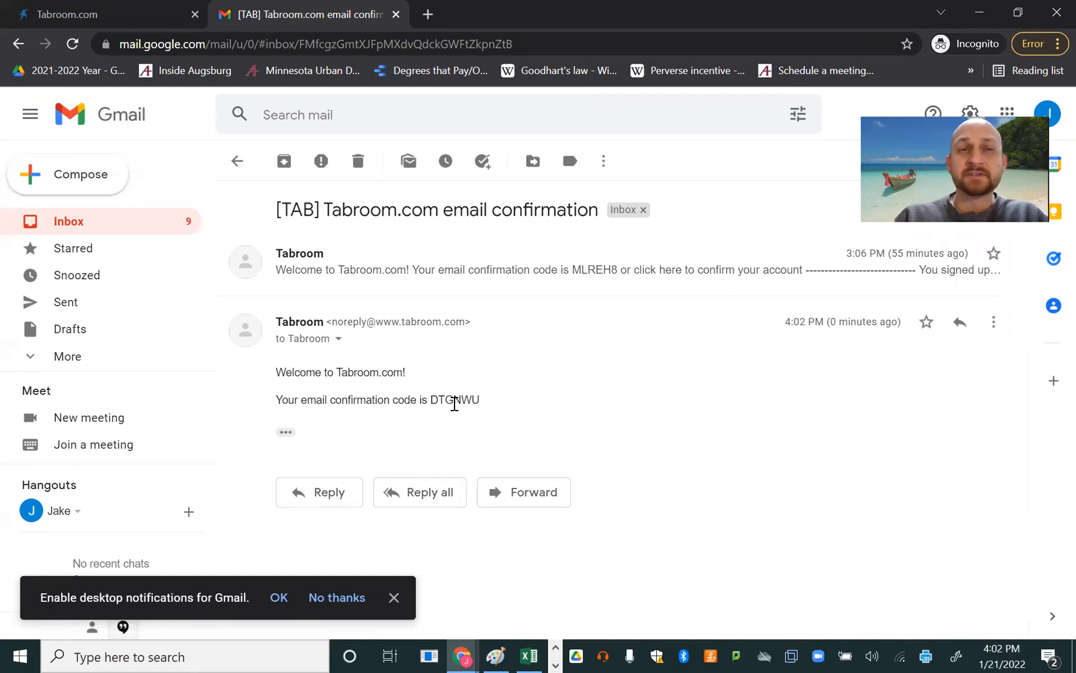
double_click(455, 400)
right_click(455, 403)
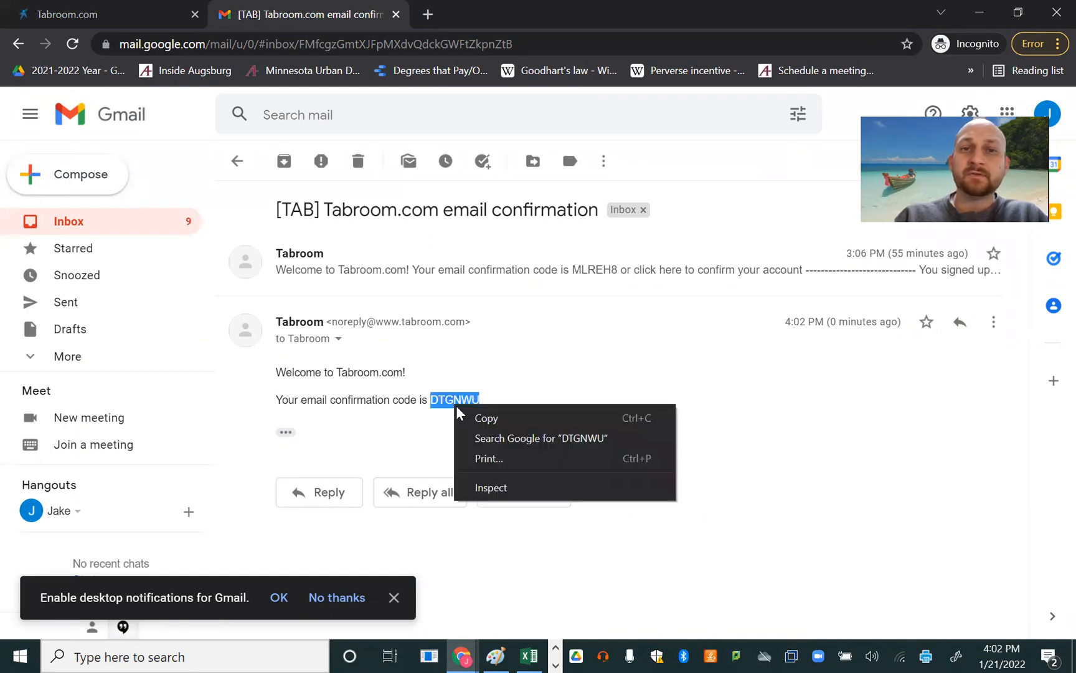
click(485, 419)
- Return to Tabroom, paste the email confirmation code into the confirmation field, and confirm the email address
click(112, 15)
click(435, 318)
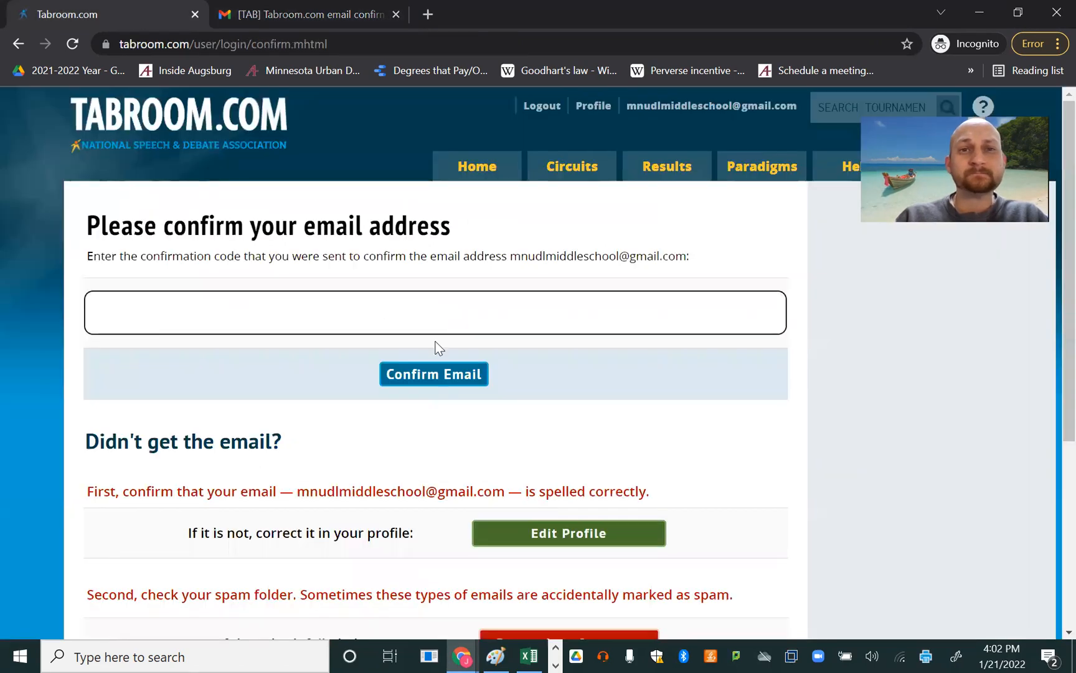
right_click(457, 310)
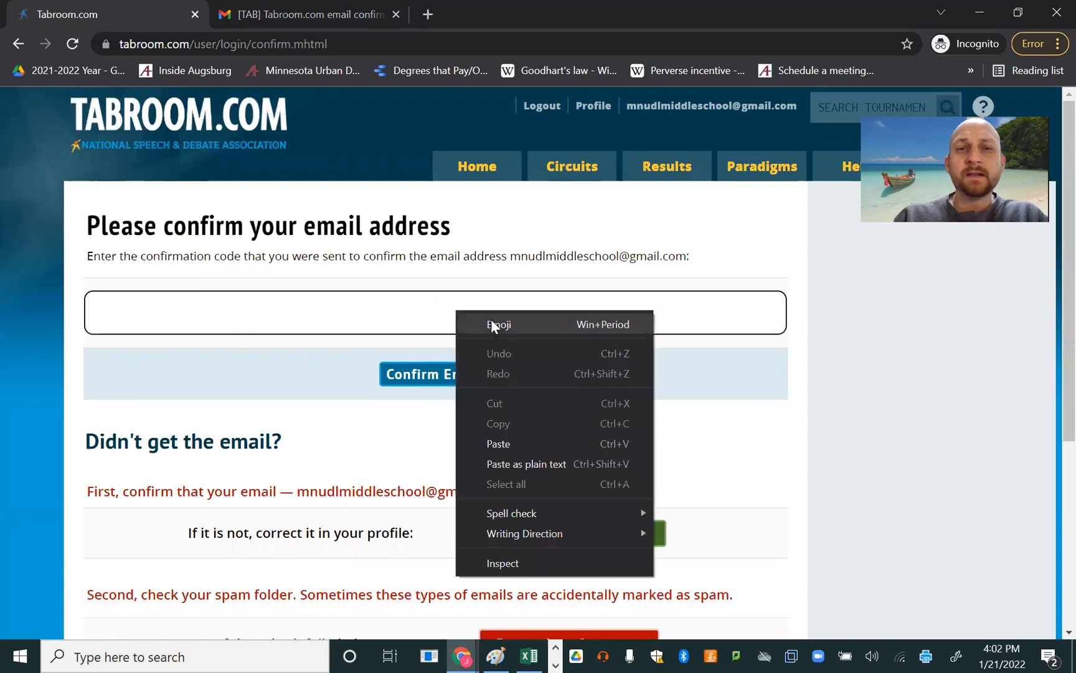
click(492, 444)
click(446, 376)
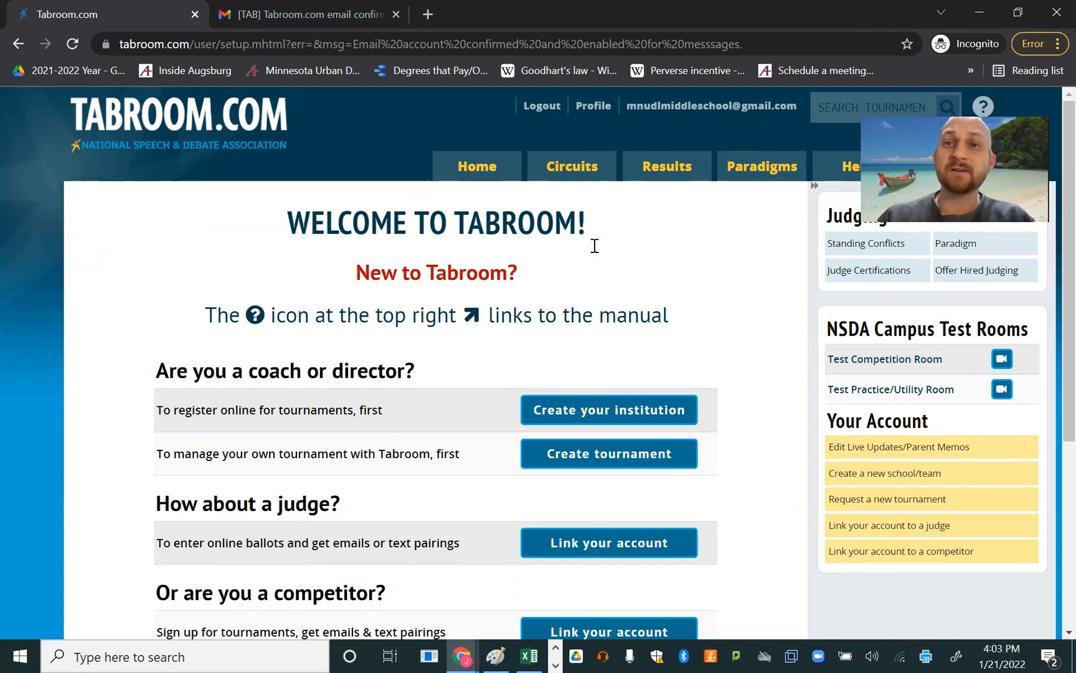
- Open the page for linking the account to a competitor and check the listed student's name and school
click(881, 561)
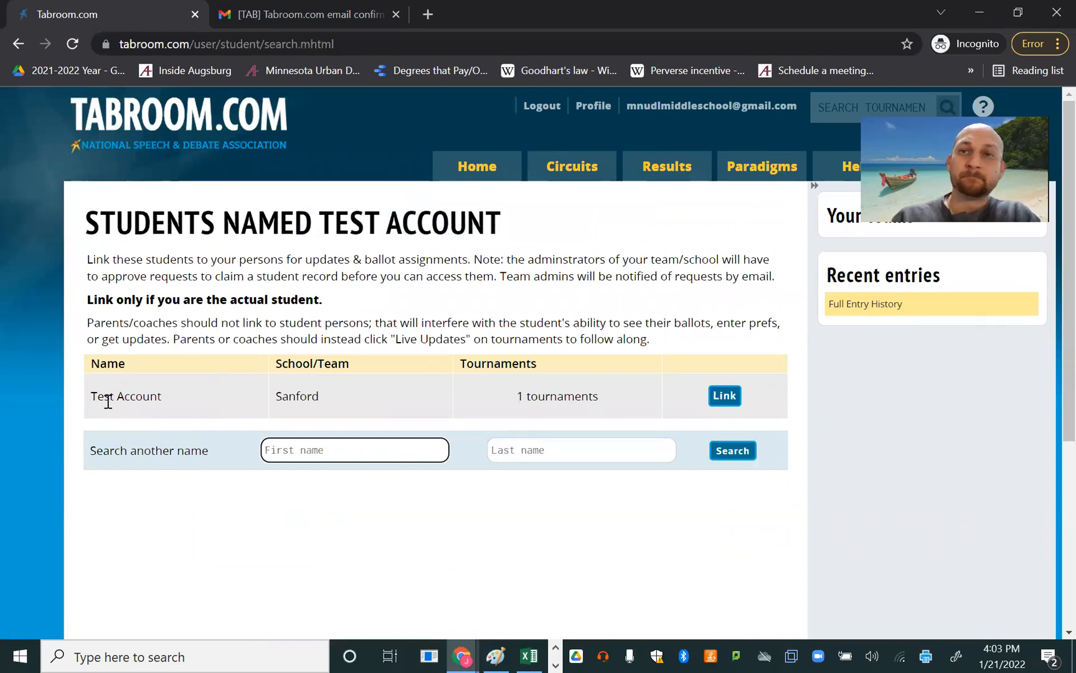
drag(127, 411, 92, 412)
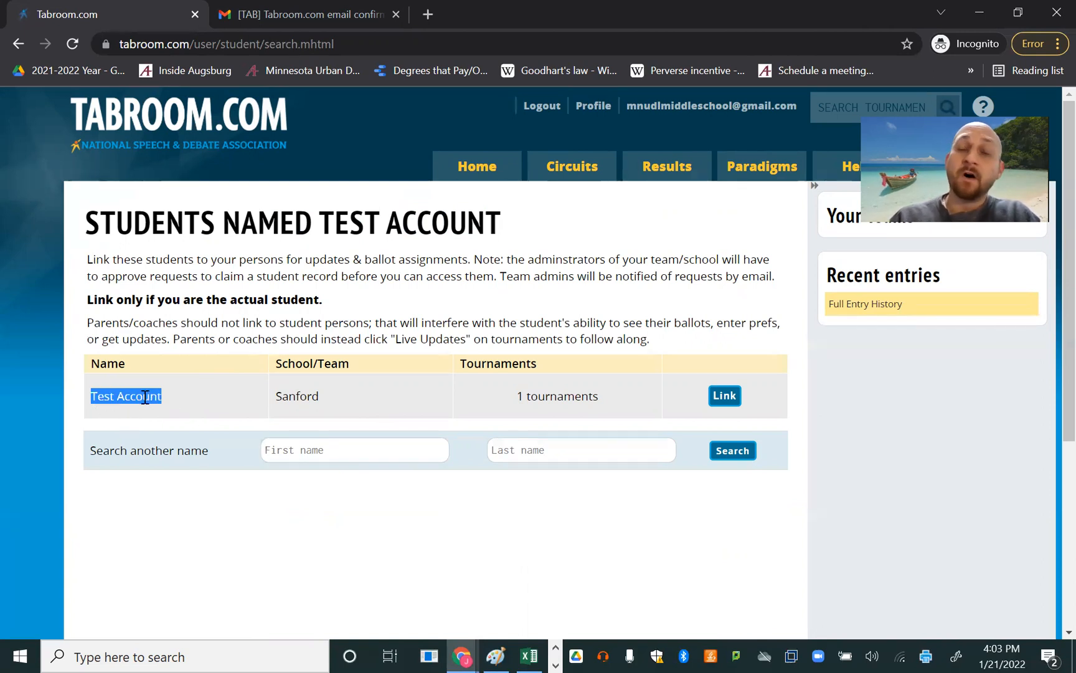
double_click(278, 397)
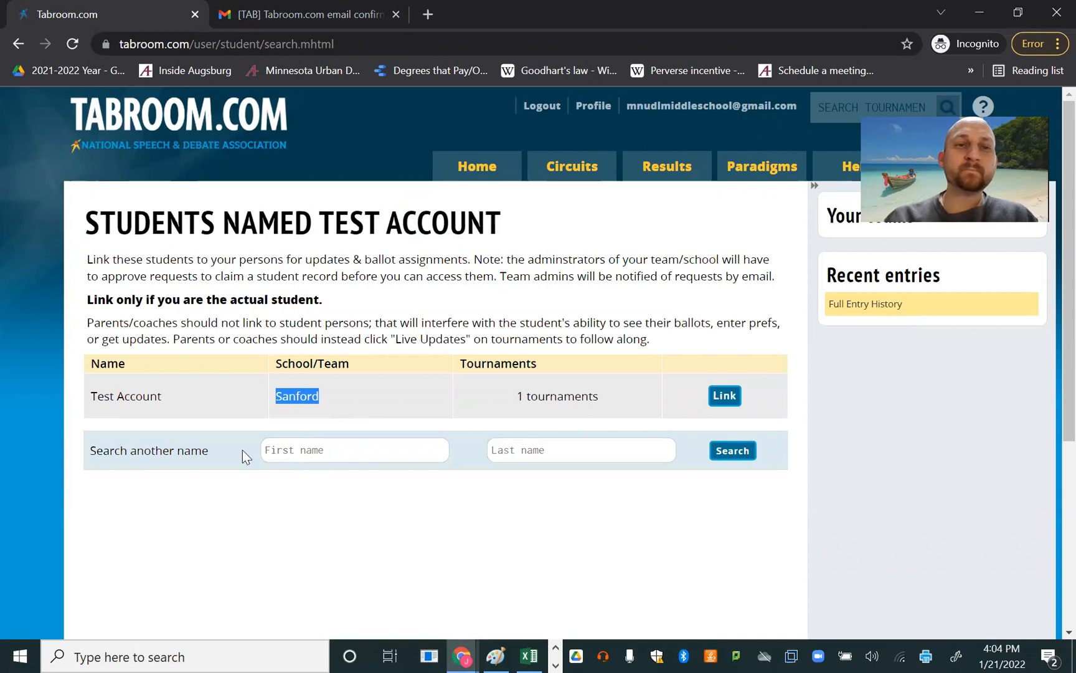
click(339, 449)
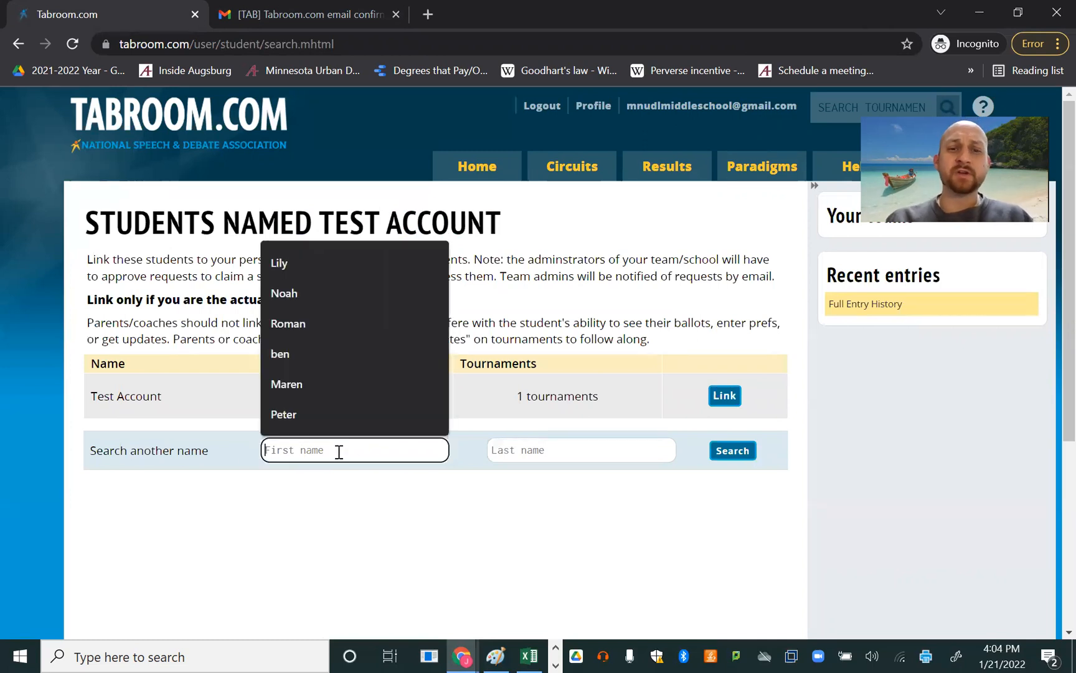
text(test)
key(Tab)
text(account)
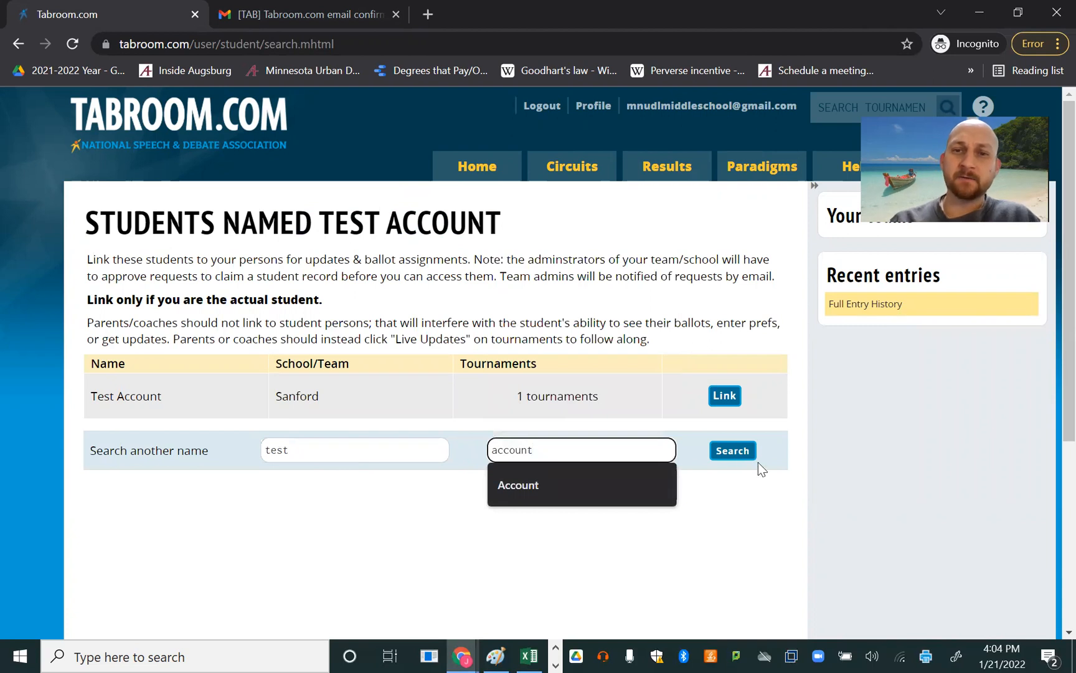
- Search the student records for another competitor by first and last name and review the listed schools
double_click(322, 446)
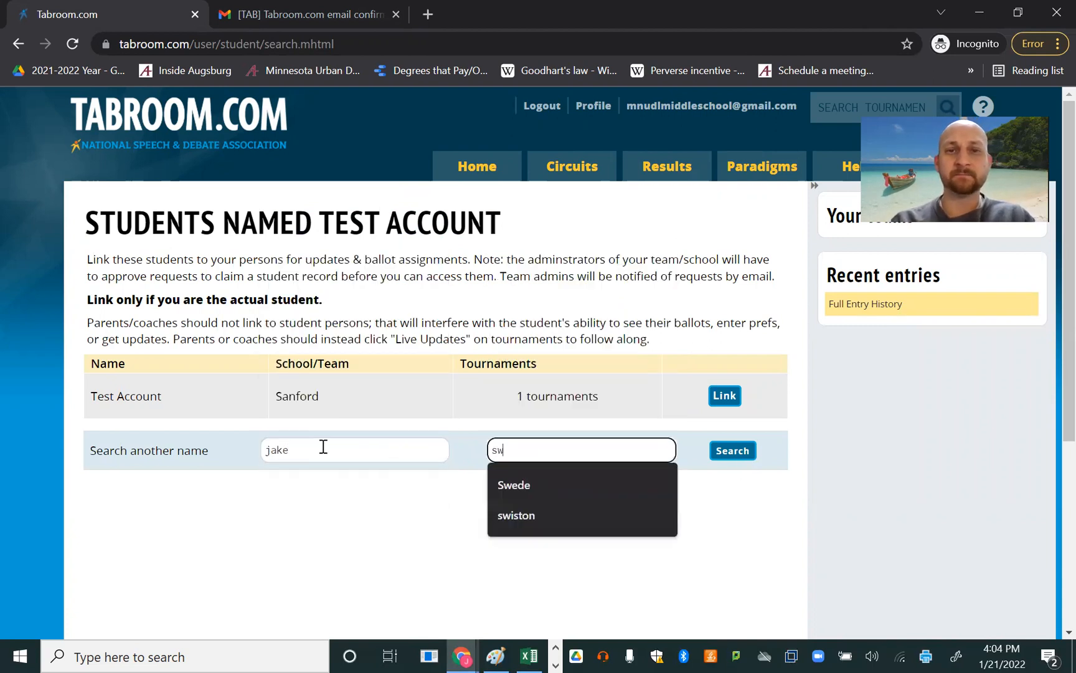
click(732, 450)
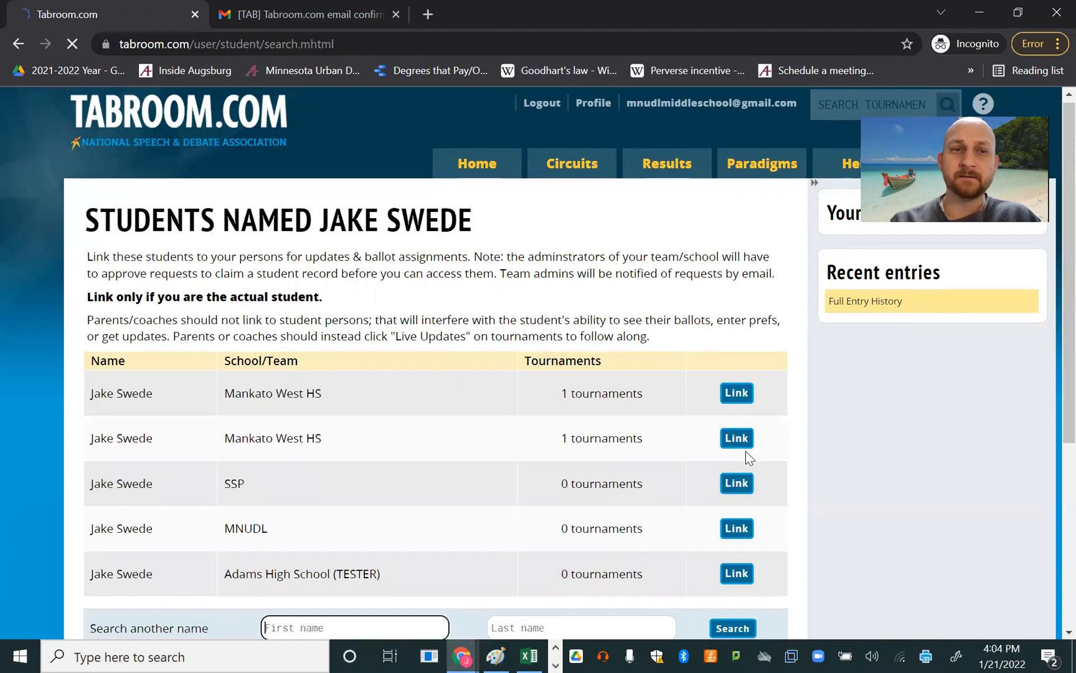
scroll(198, 467, down, 2)
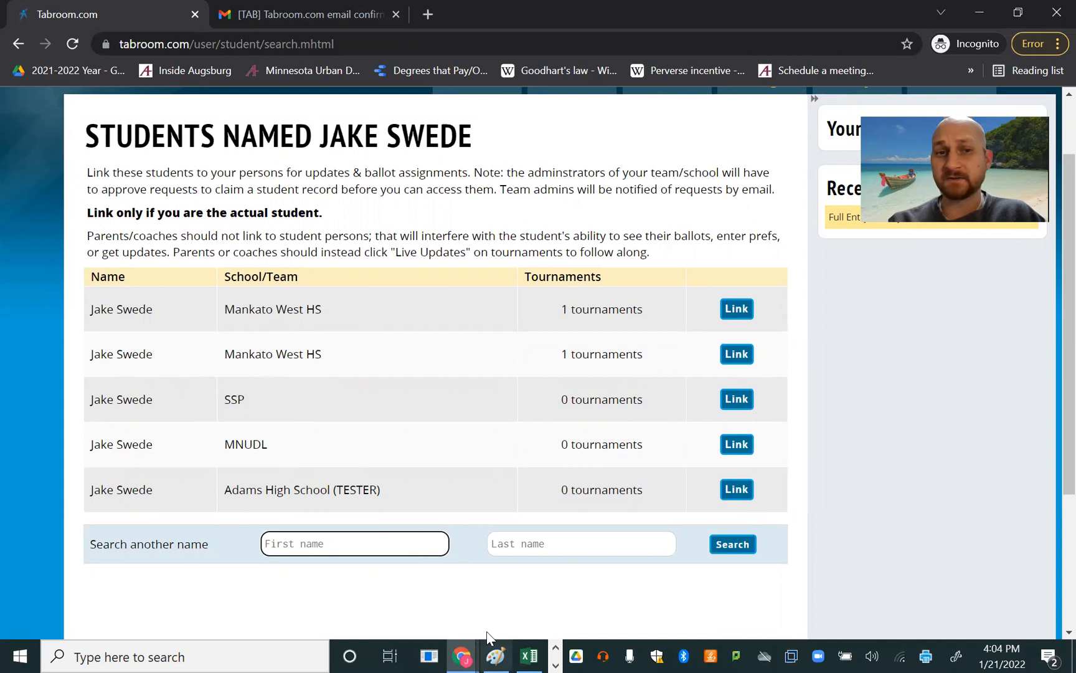
click(362, 548)
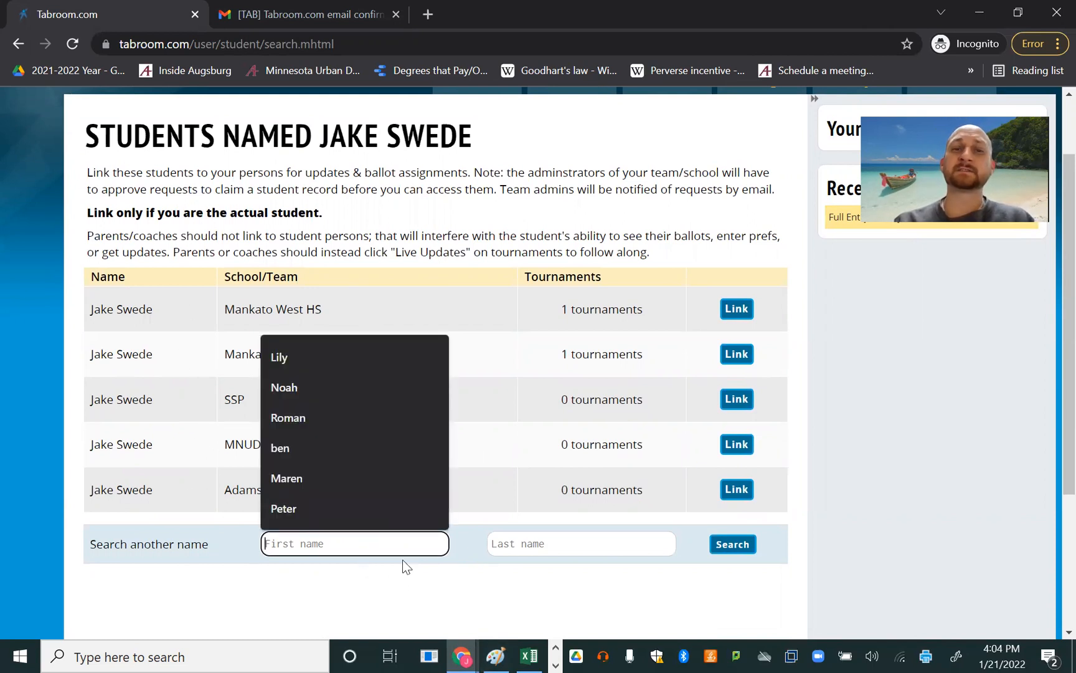
- Search the student records for test account and request a link to the Test Account record at Sanford
text(test)
key(Tab)
text(account)
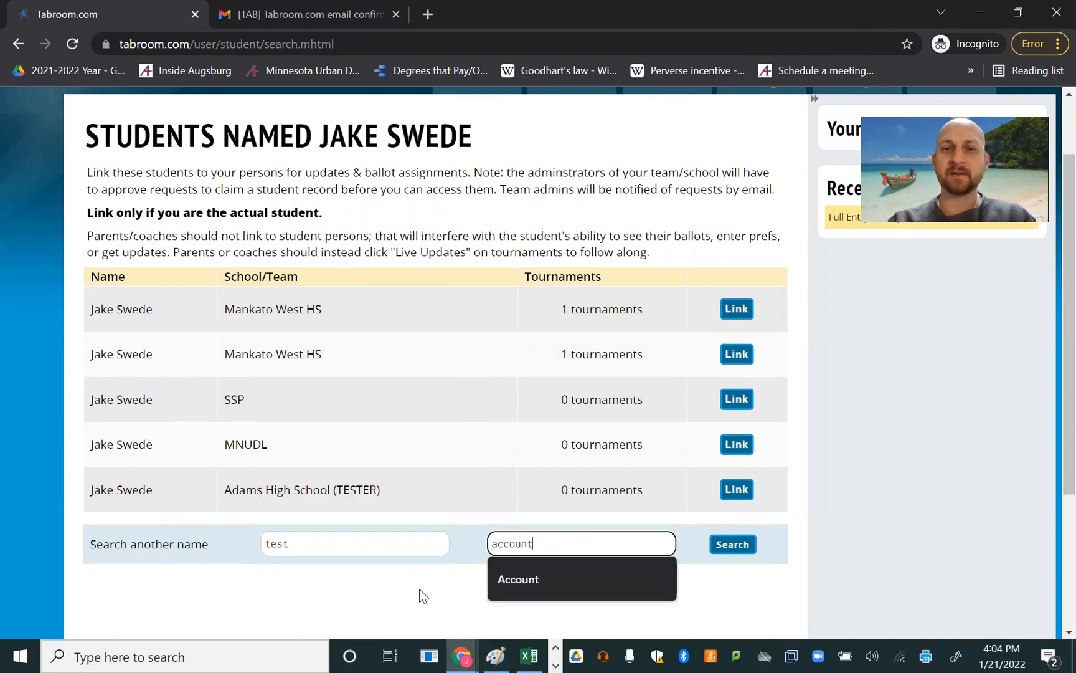
key(Return)
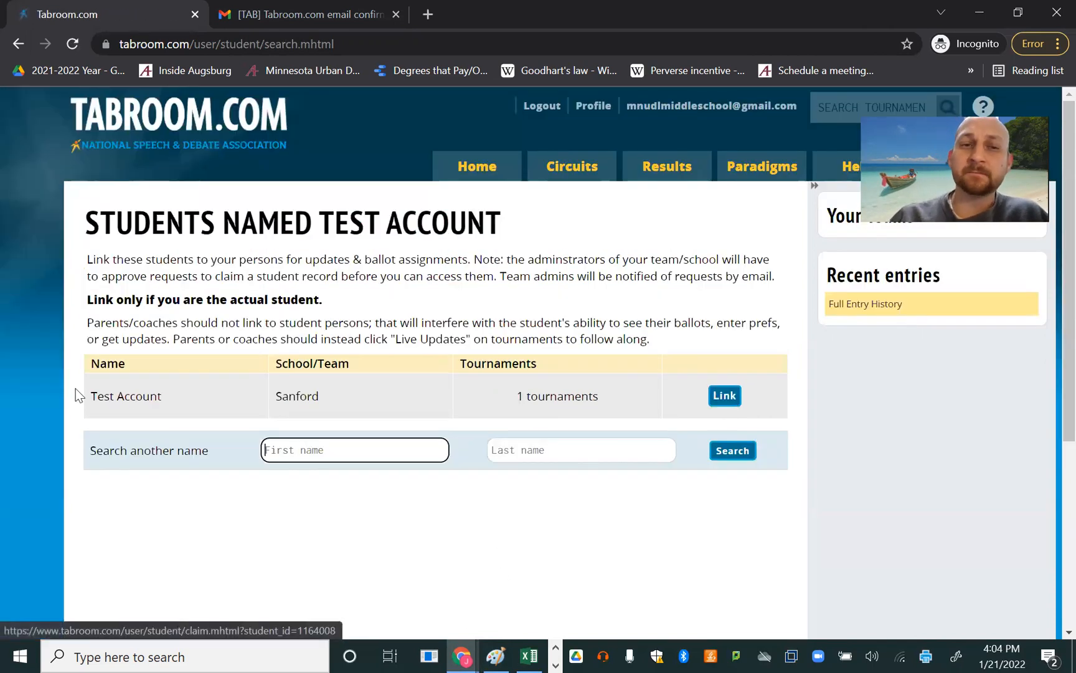
drag(104, 396, 349, 404)
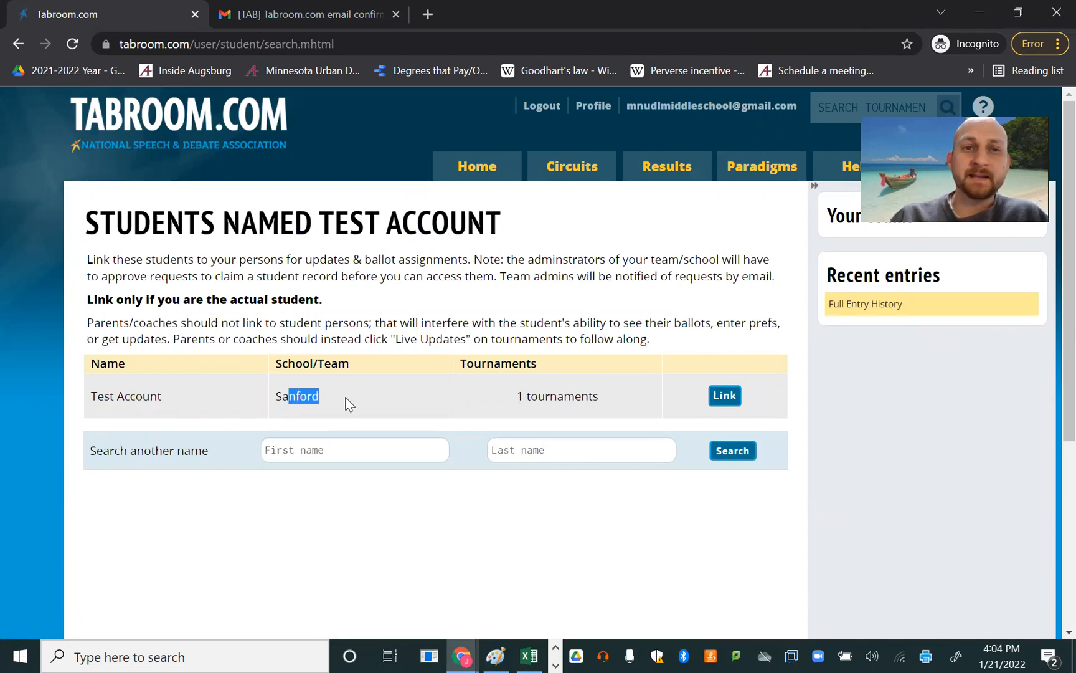
click(723, 396)
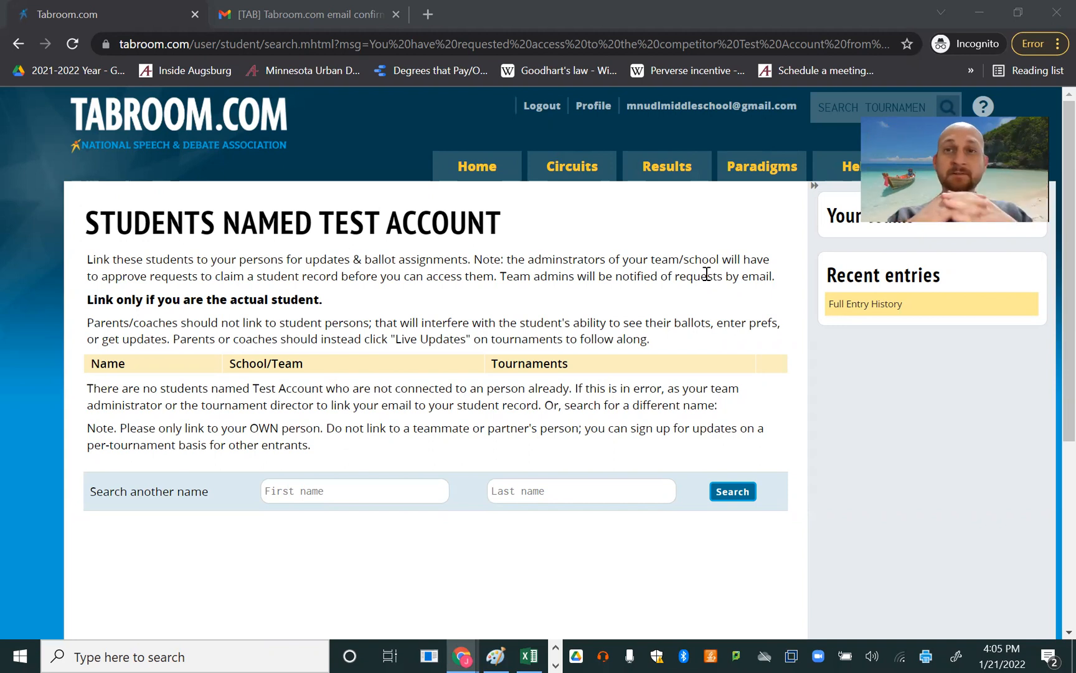
- Open the account's competitor records and review the current entries, future tournaments and results
click(679, 118)
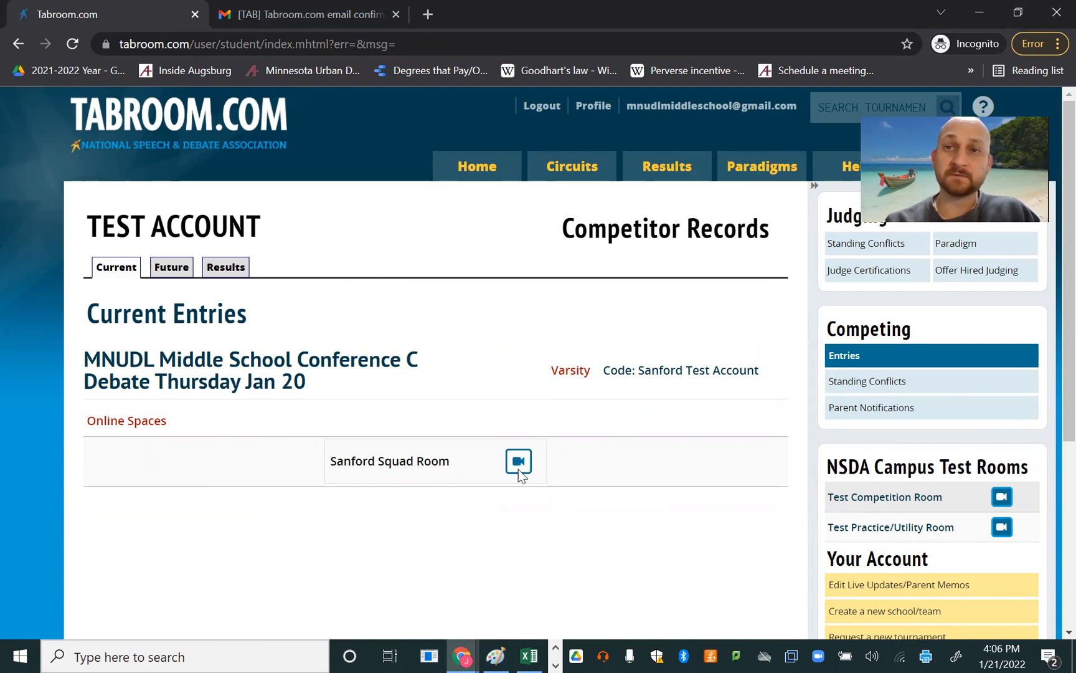
click(172, 269)
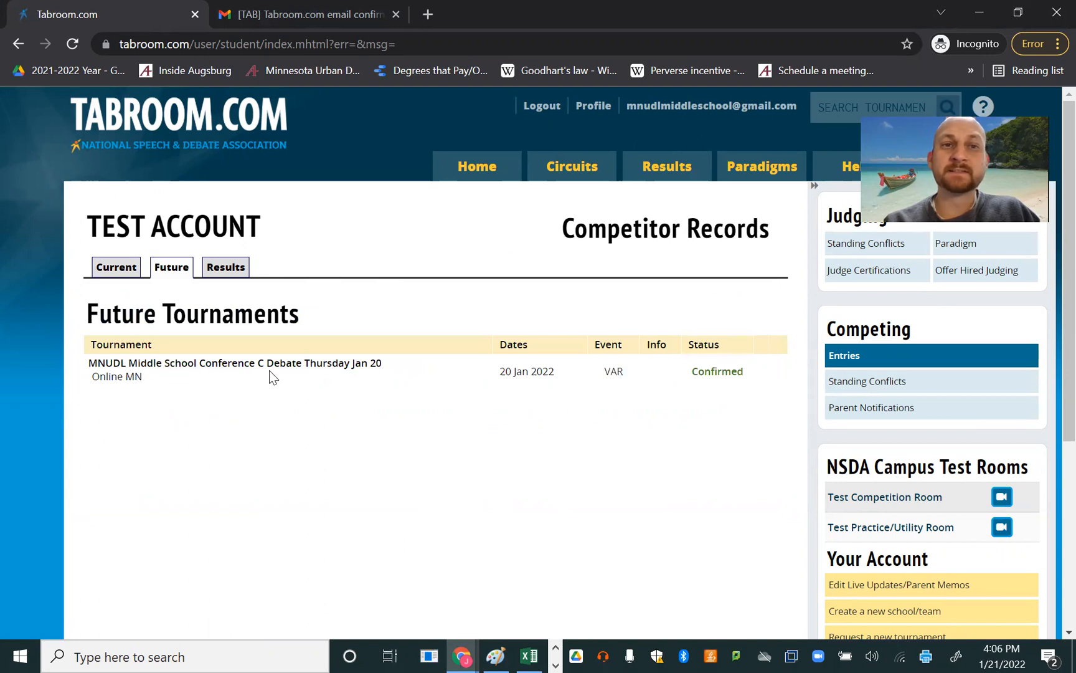
click(244, 273)
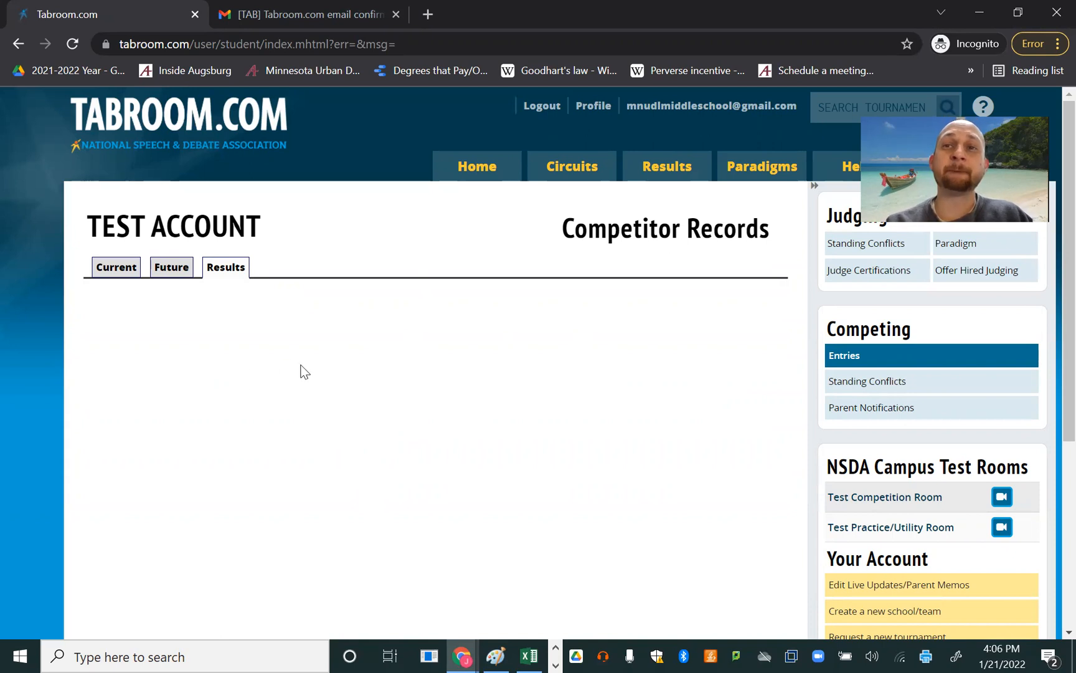
click(127, 267)
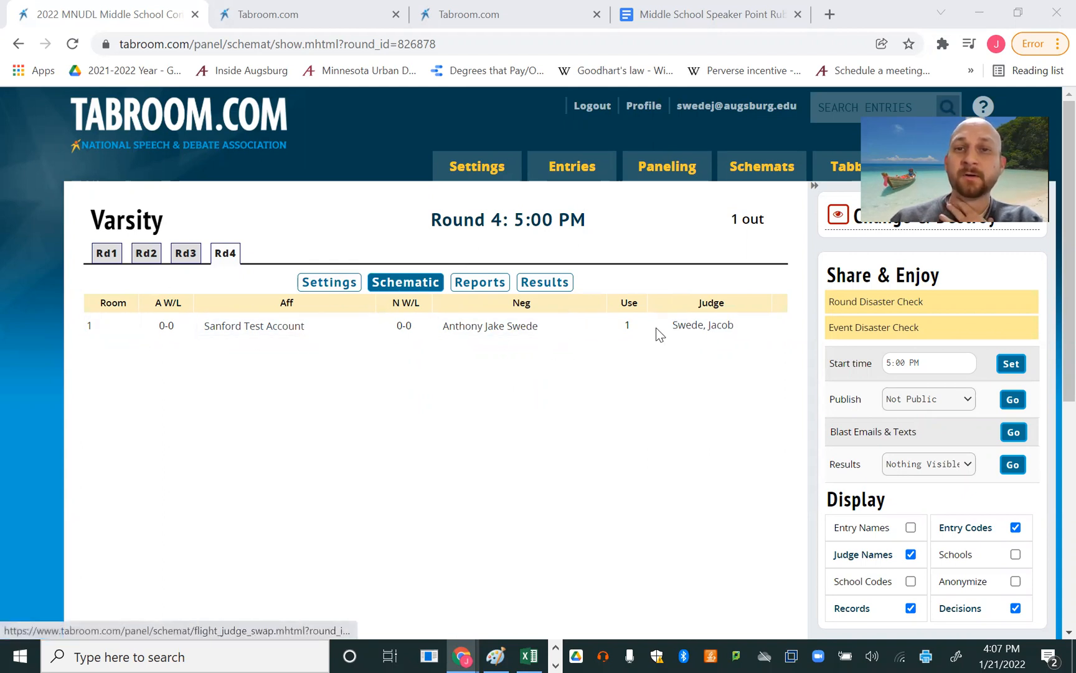
- Switch to the tournament administration window and publish the Varsity Round 4 pairing as Full Schematic
click(922, 405)
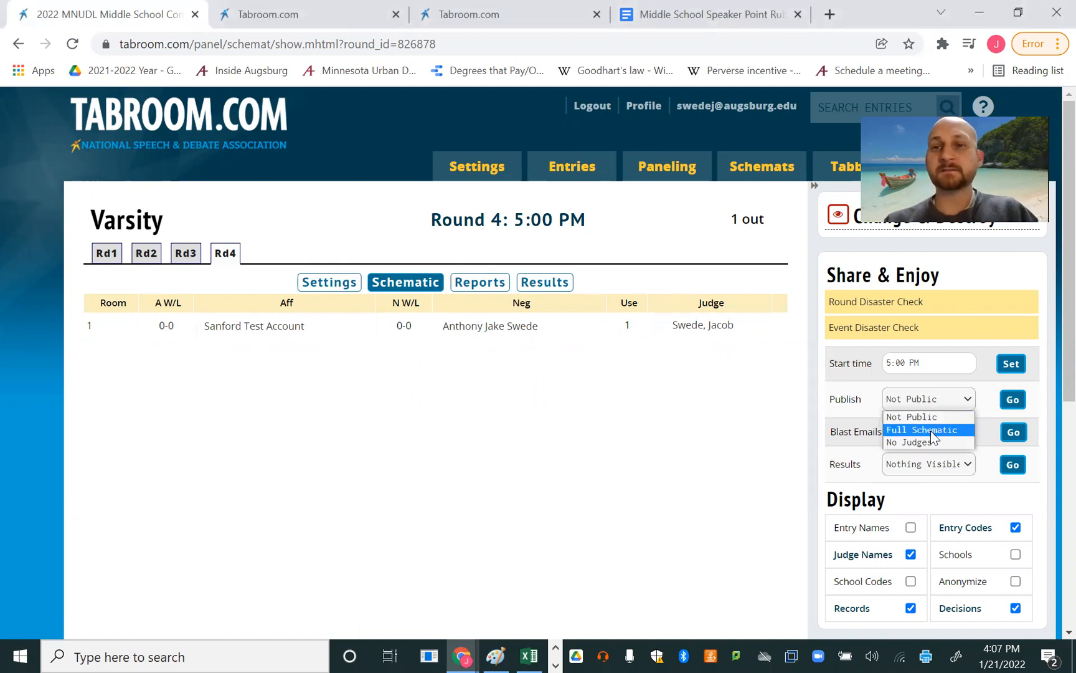
click(931, 430)
click(1013, 406)
- Blast the Round 4 assignments with the message "Debates are out! Head to rooms!", with publishing also enabled
click(1009, 439)
click(503, 290)
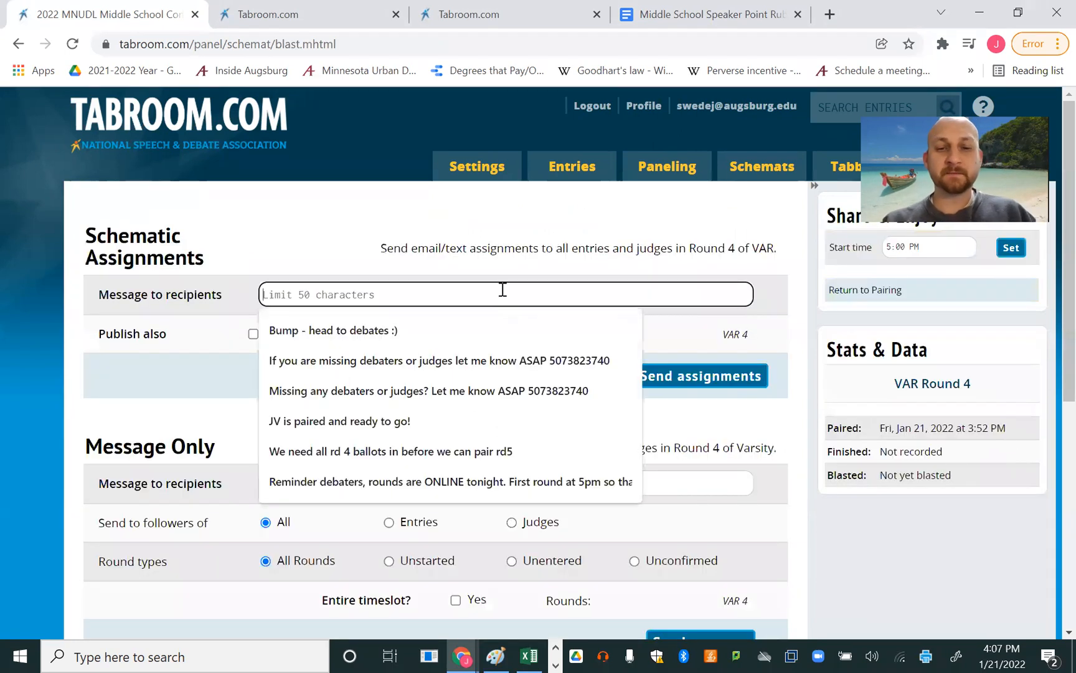
text(Debates ar)
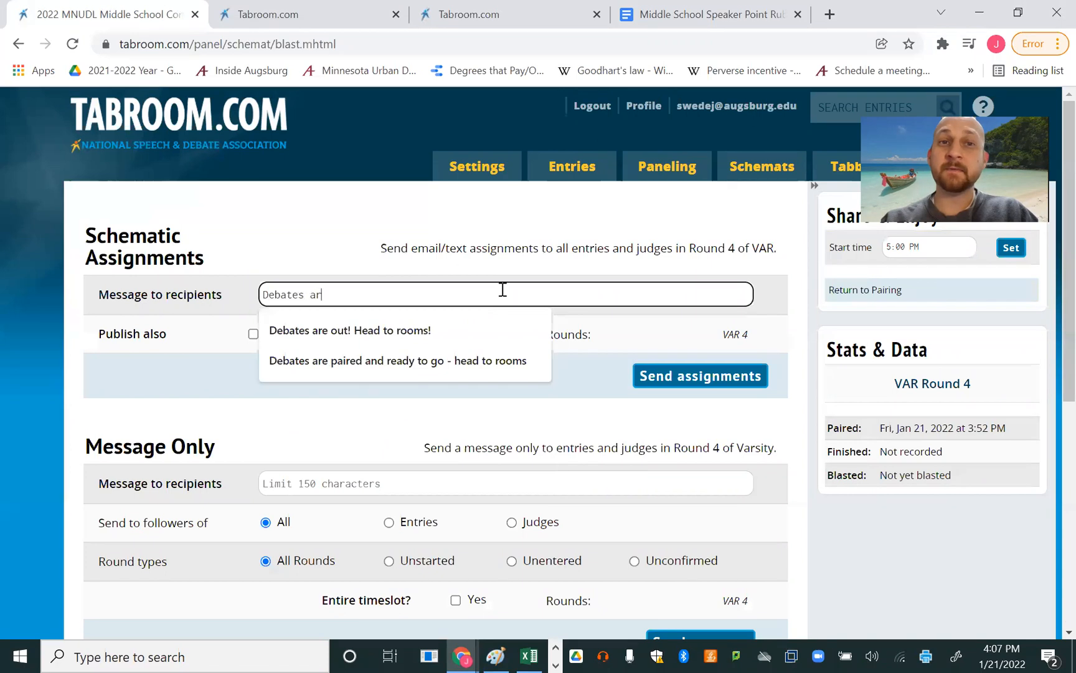
text(e out! Head to rooms!)
click(358, 336)
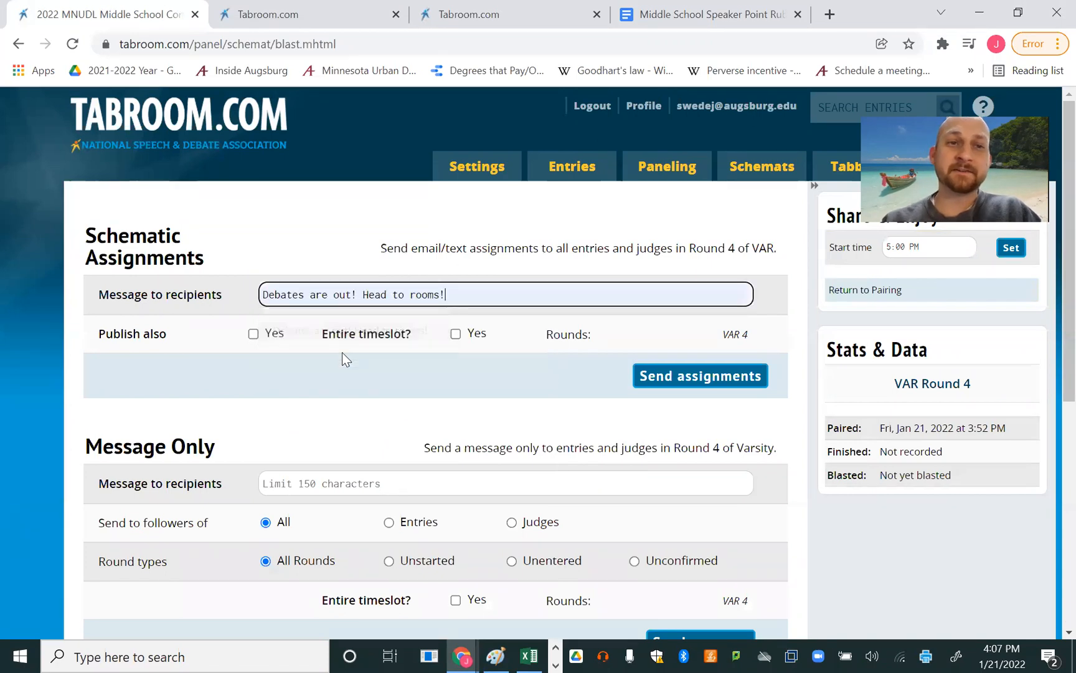
click(256, 337)
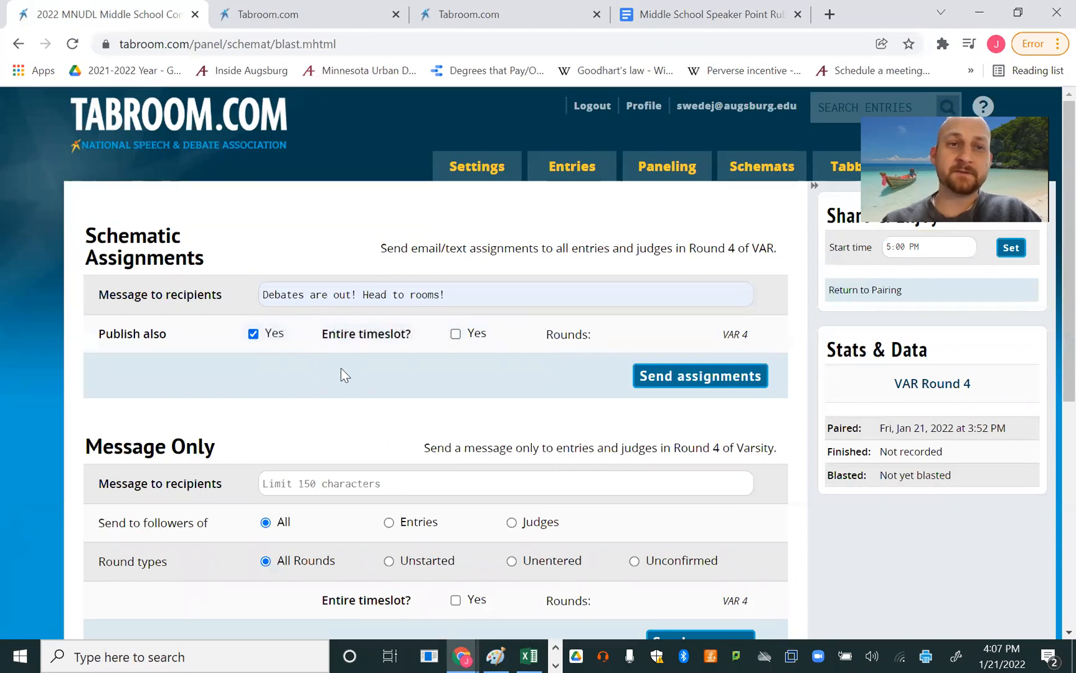
click(665, 392)
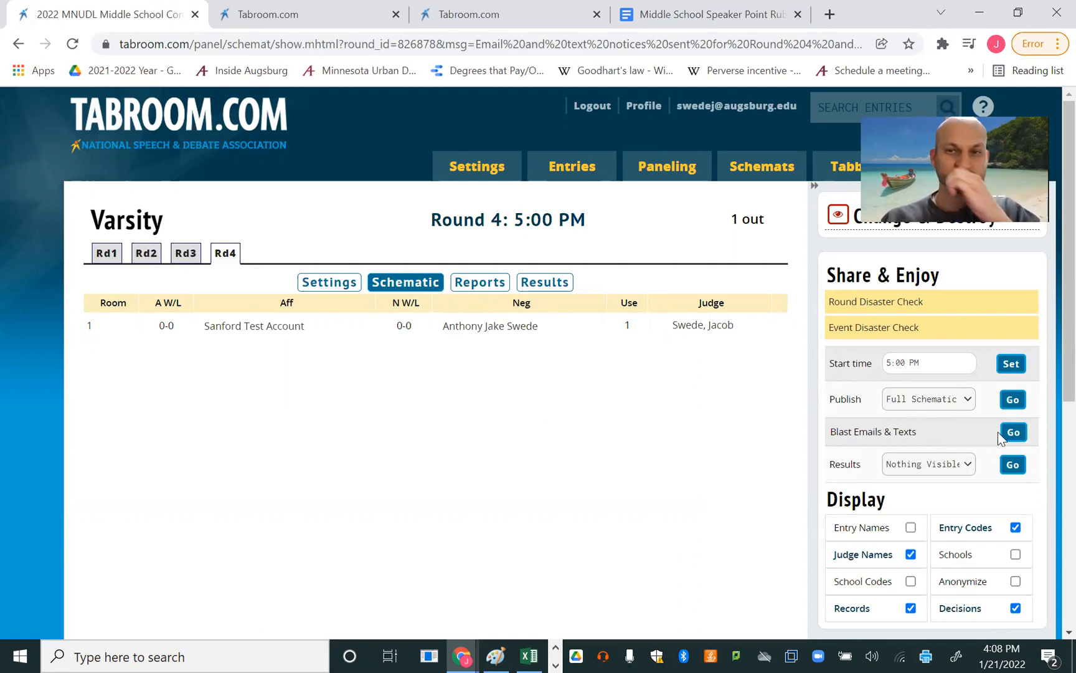
- Switch to the Gmail inbox in the incognito window and open the Round 4 message from Tabroom.com
key(alt+Tab)
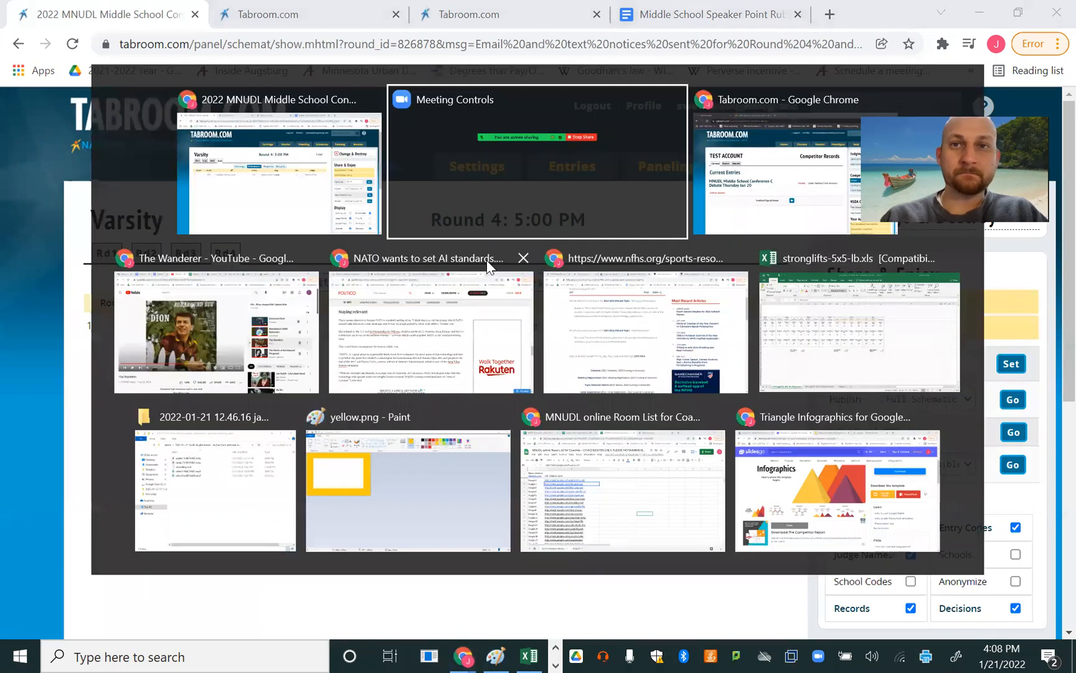
key(alt+Tab)
key(ctrl+Tab)
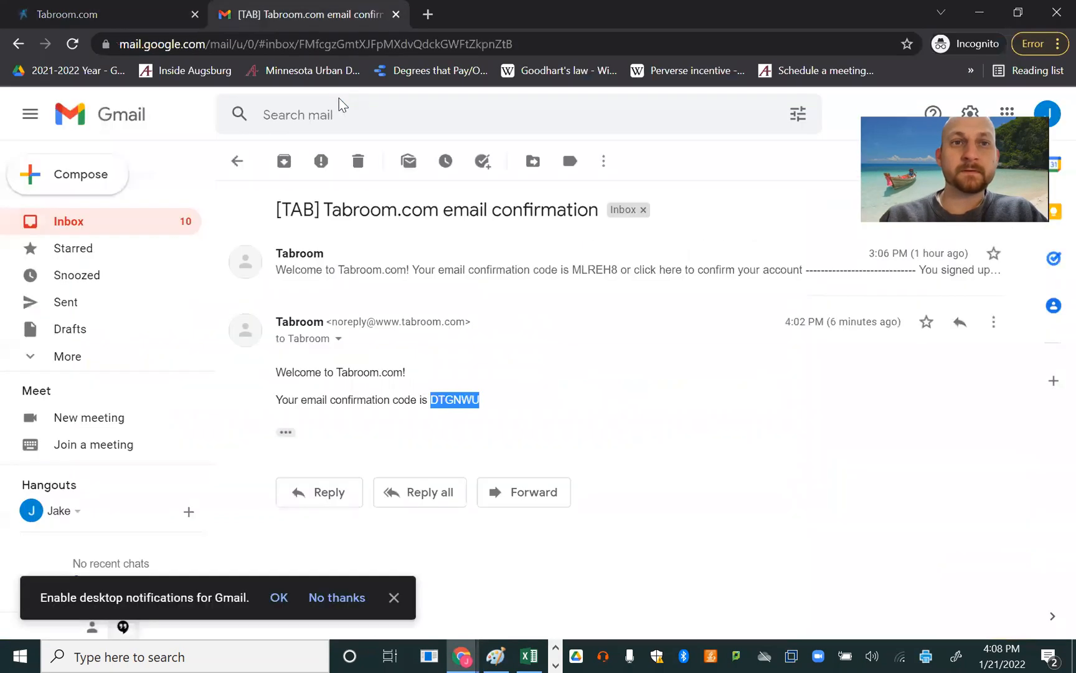
click(133, 231)
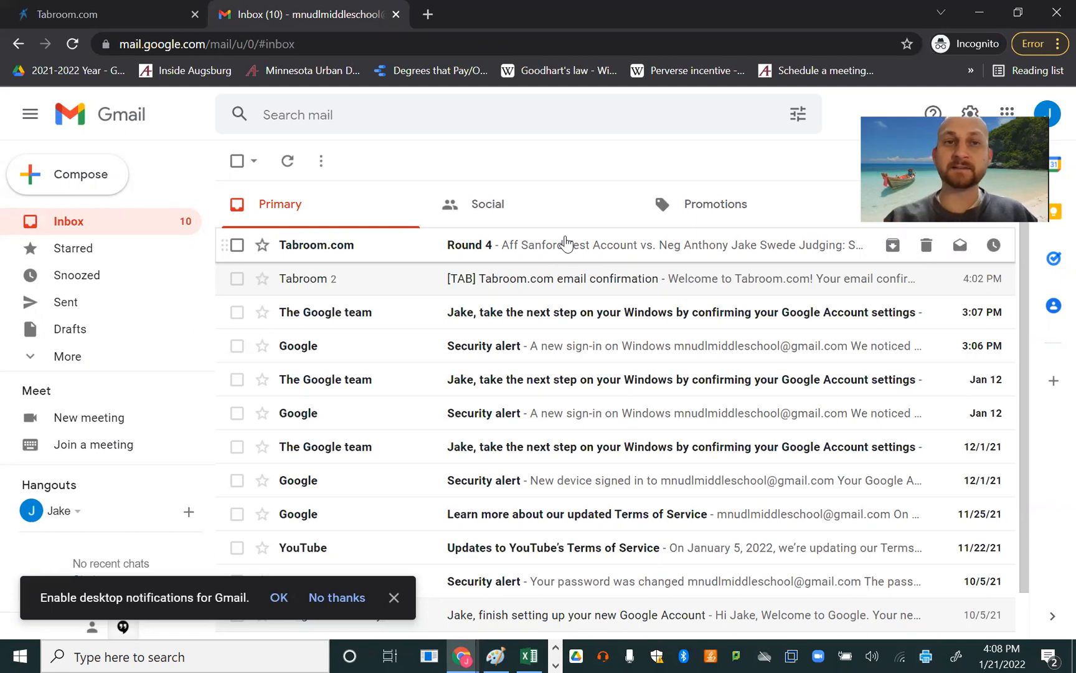
click(565, 243)
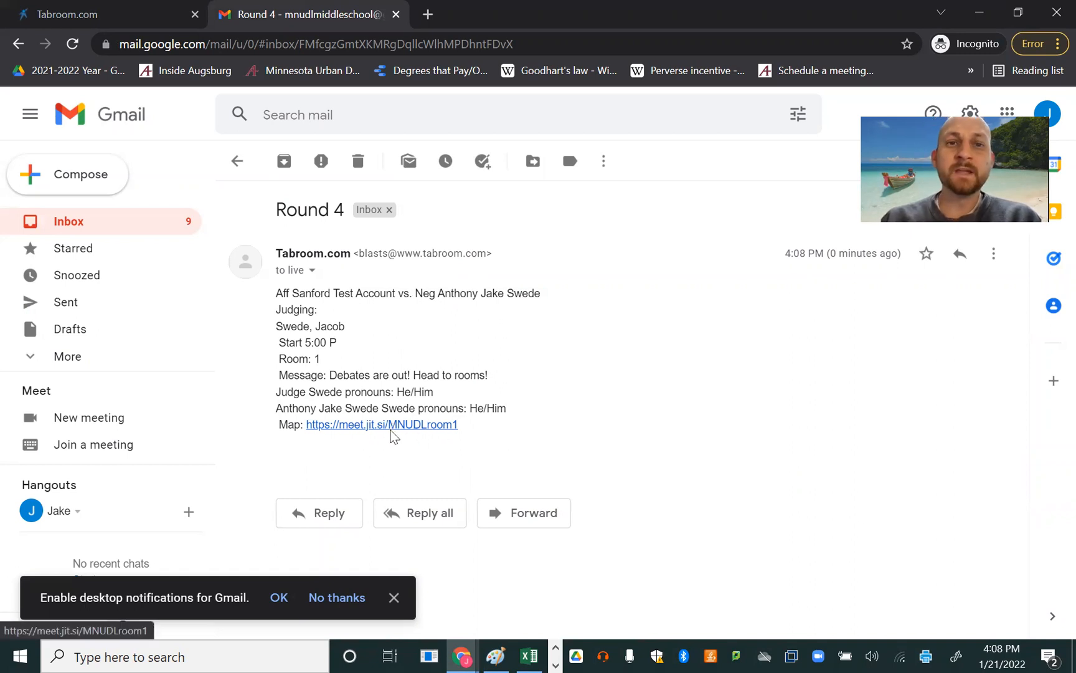
- Open the email's Map link to preview the Jitsi meeting room, close it and return to the inbox
click(394, 433)
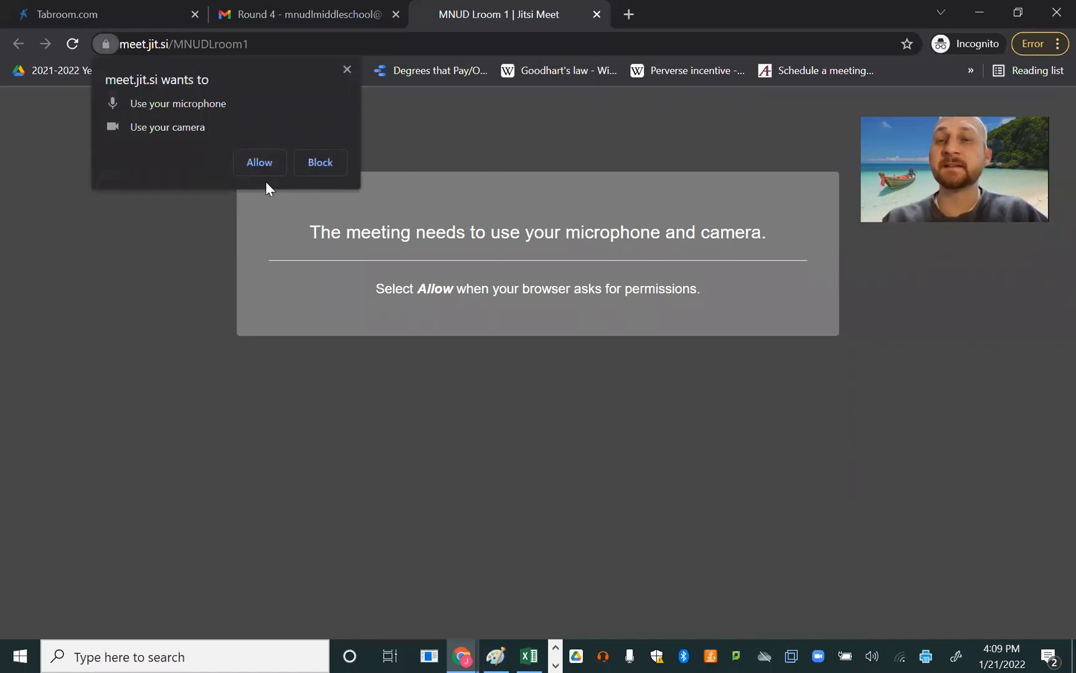
key(ctrl+w)
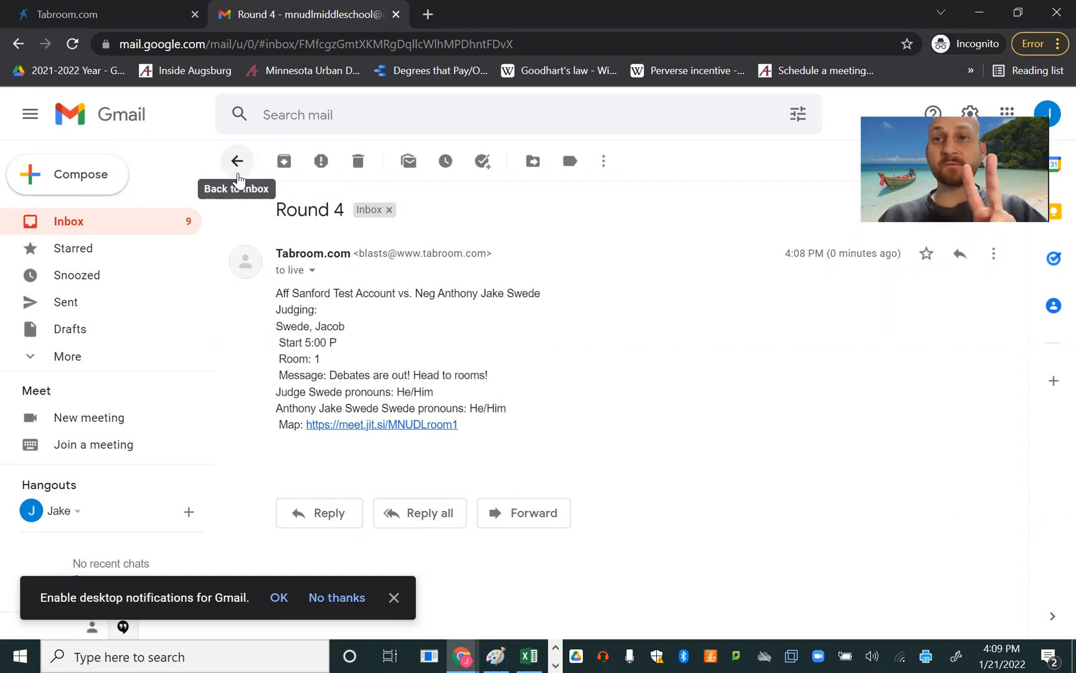
click(238, 164)
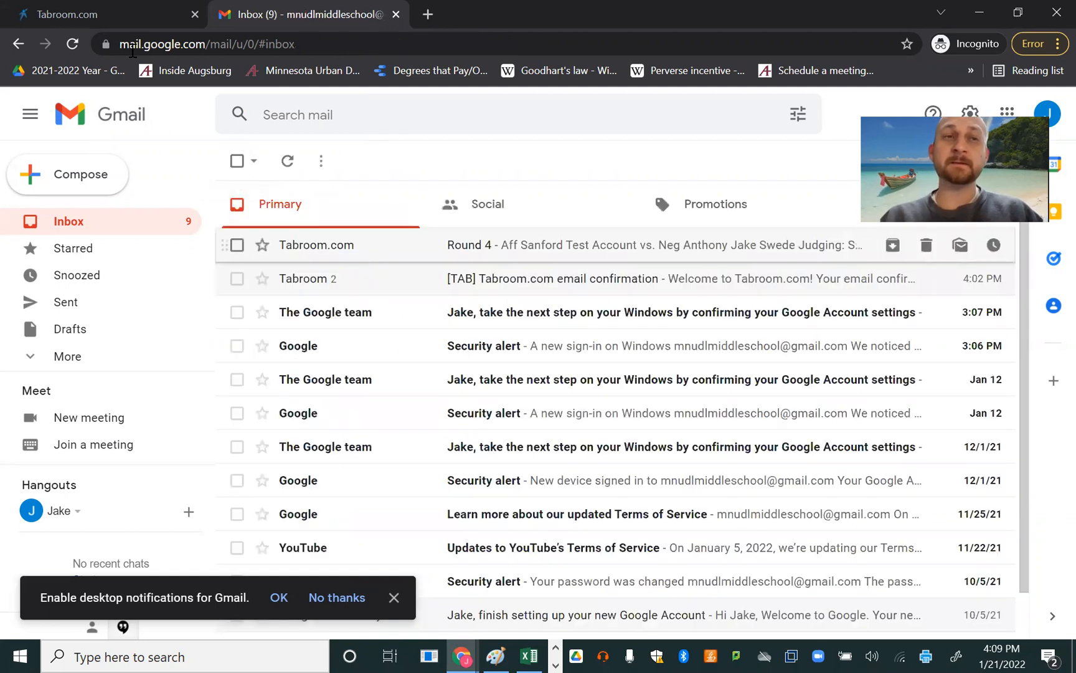
- Return to Tabroom, reload the current entries, and check Round 4's start time, opponent, judge and online meeting room
click(119, 12)
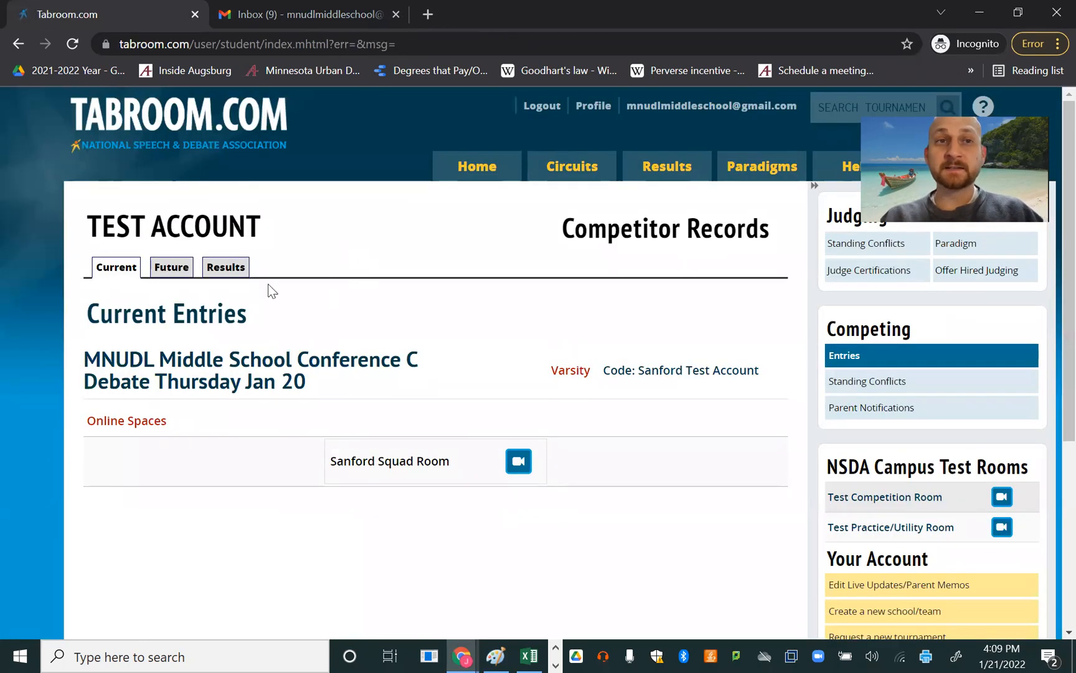
click(679, 109)
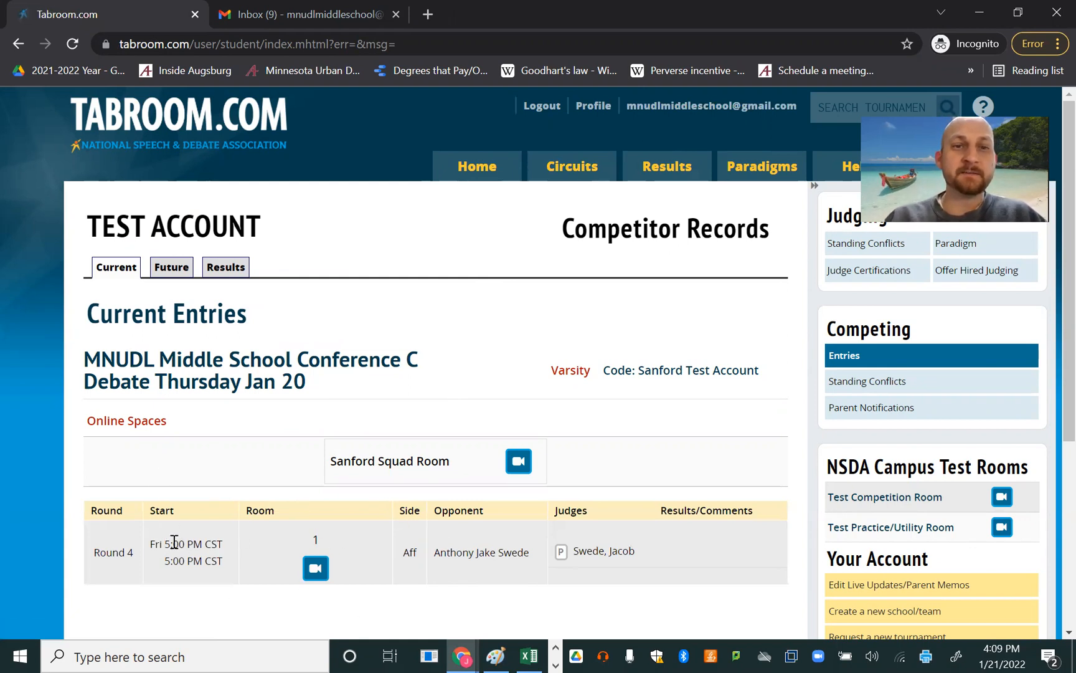
drag(119, 552, 204, 545)
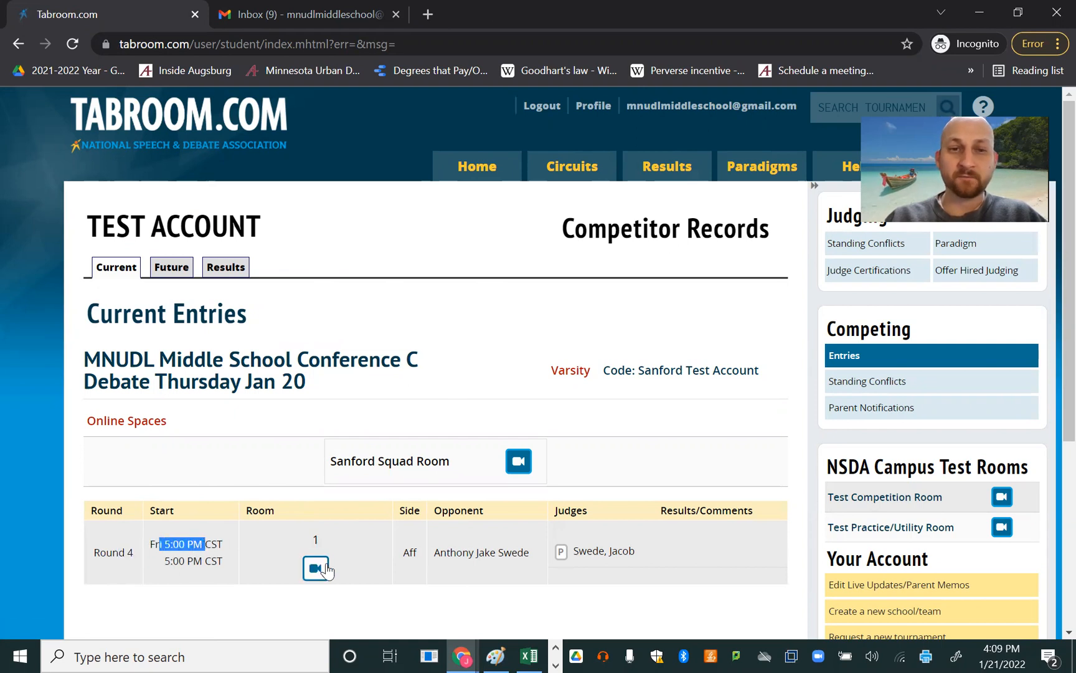
drag(437, 552, 539, 553)
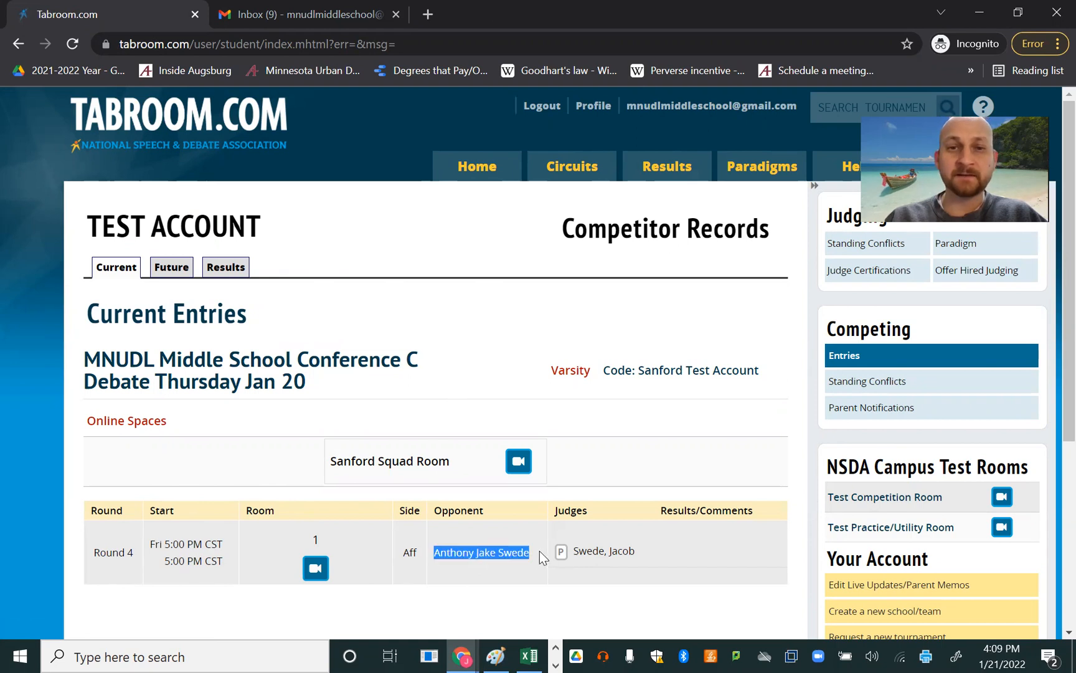
triple_click(601, 552)
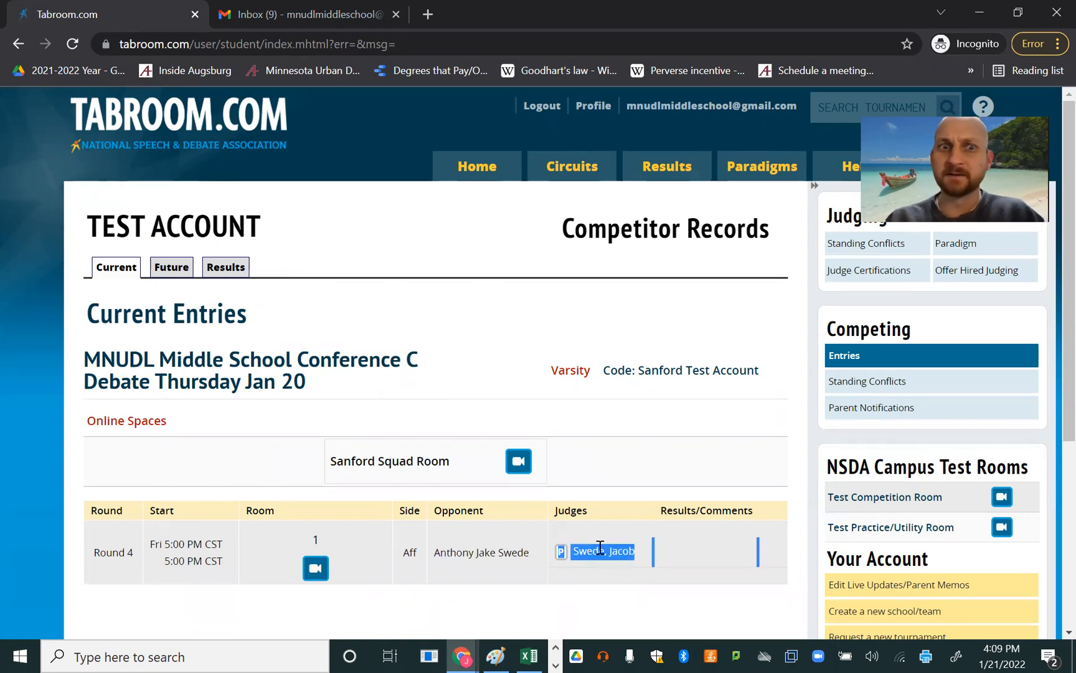
click(316, 570)
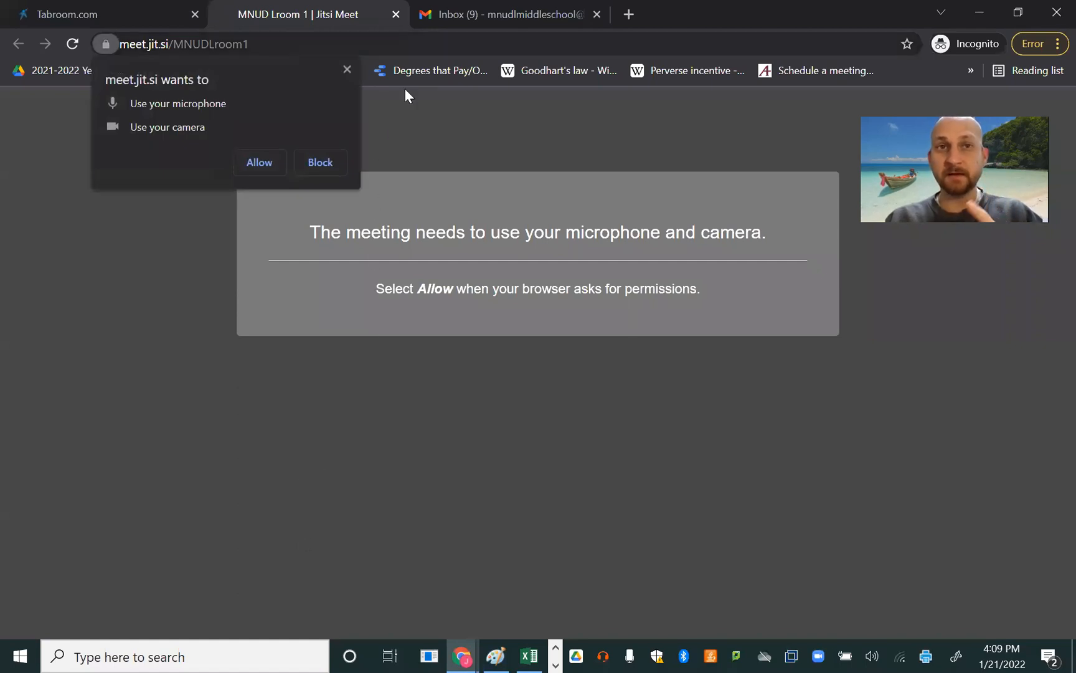
key(ctrl+w)
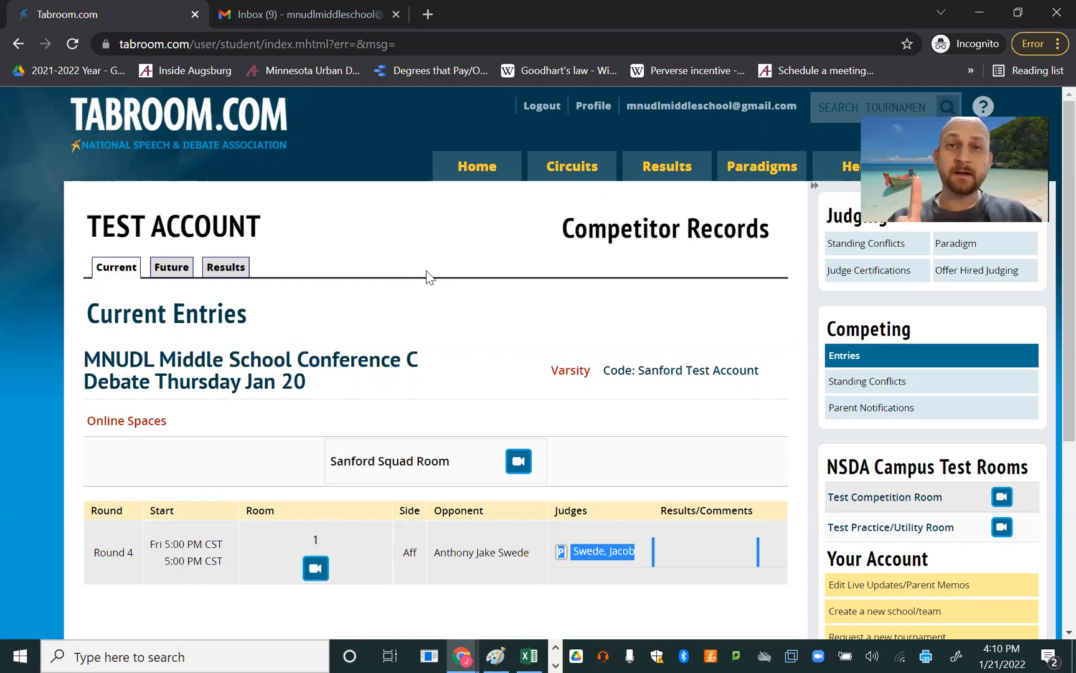
- Switch to Gmail, reread the Round 4 assignment email, and return to Tabroom
click(308, 13)
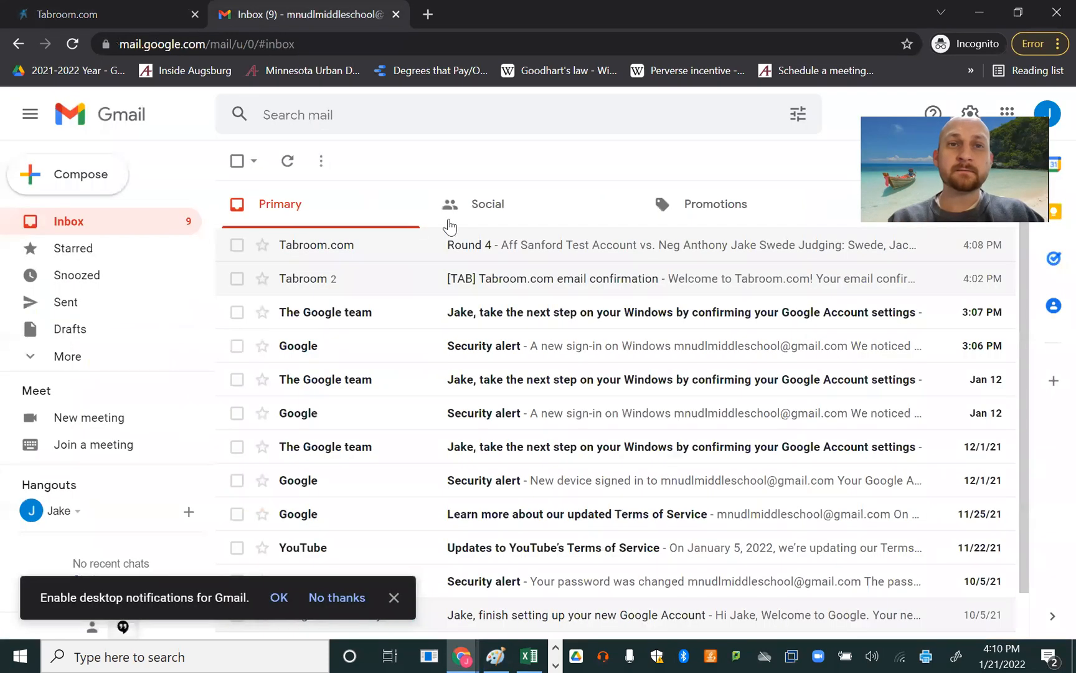
click(504, 243)
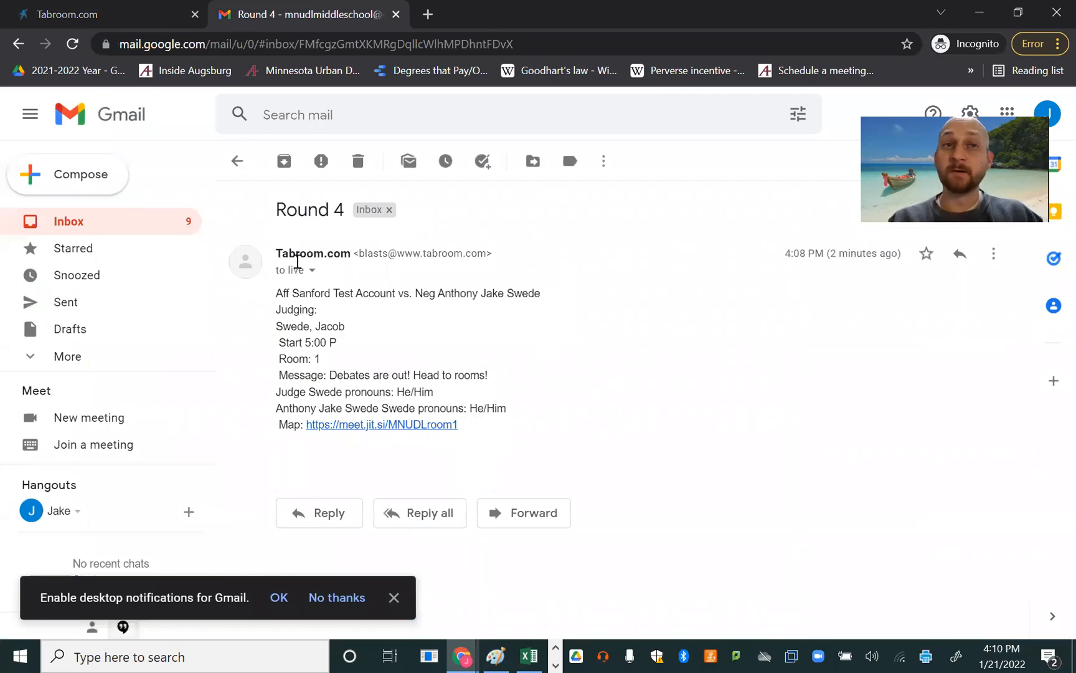
click(100, 14)
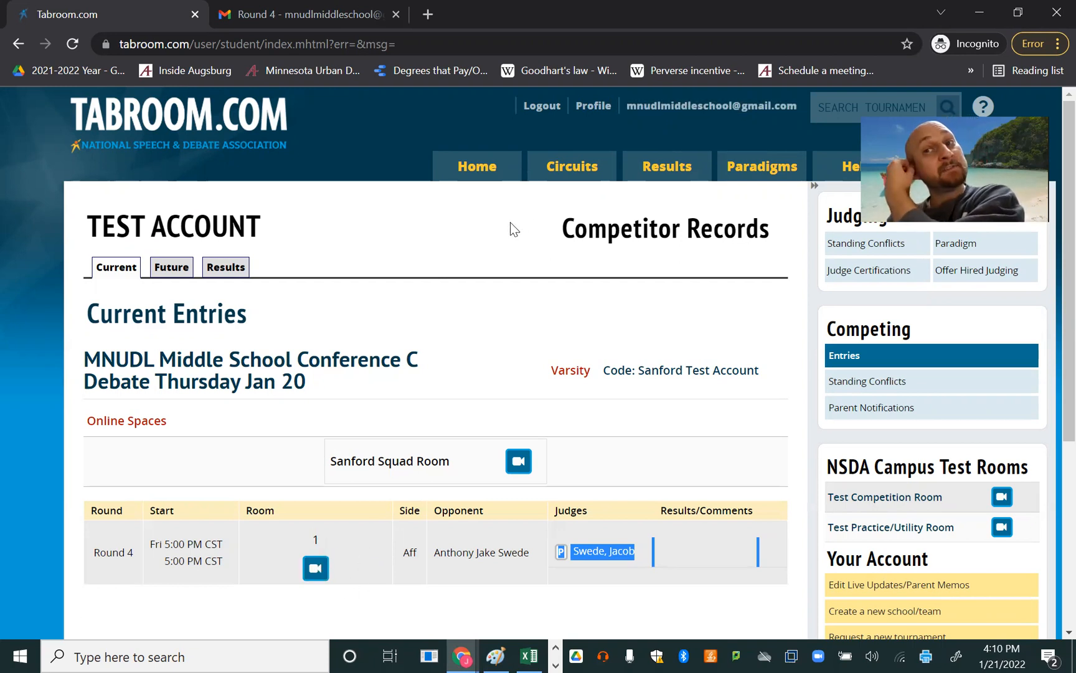
- Check the competitor's past results and open the Tabroom account profile
click(243, 267)
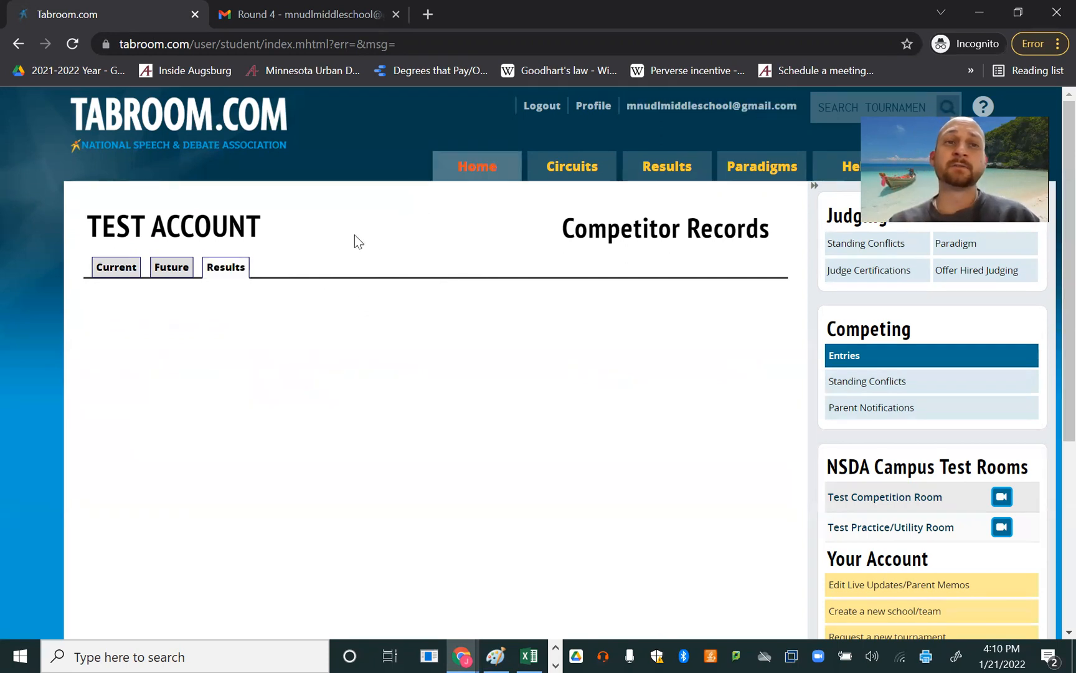
scroll(480, 404, down, 4)
scroll(511, 398, up, 4)
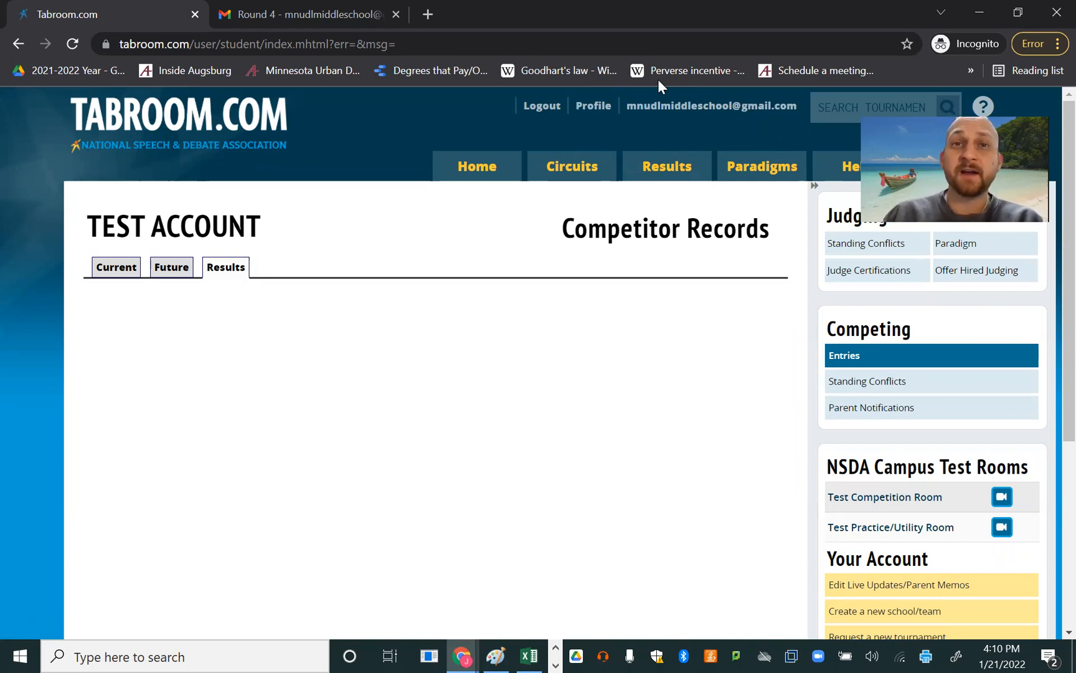
click(604, 107)
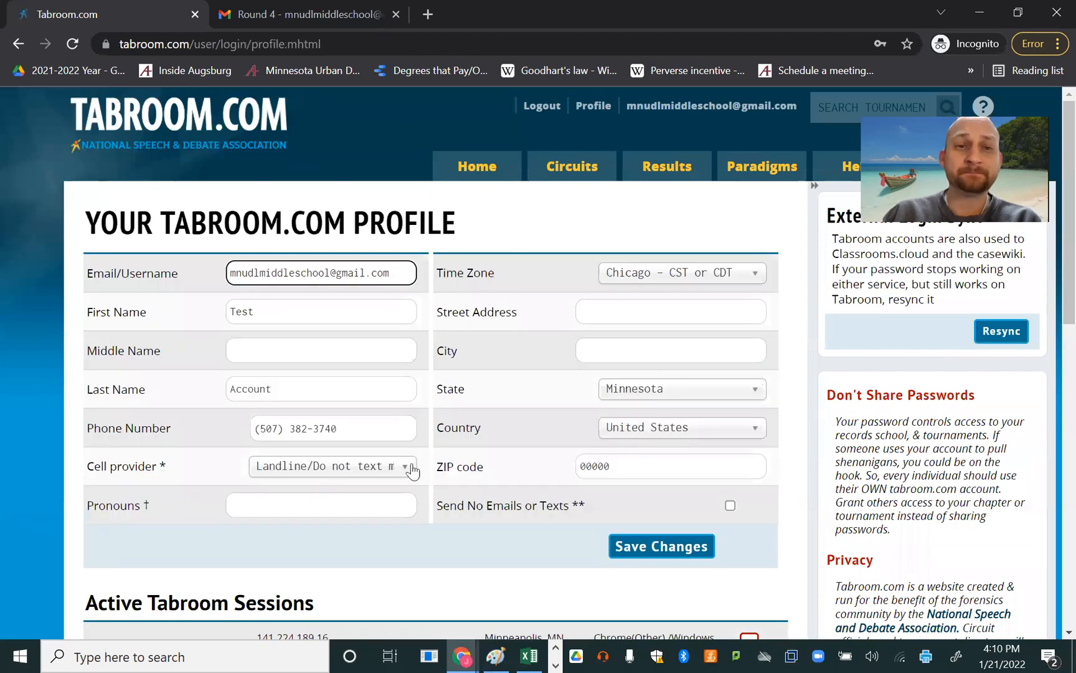